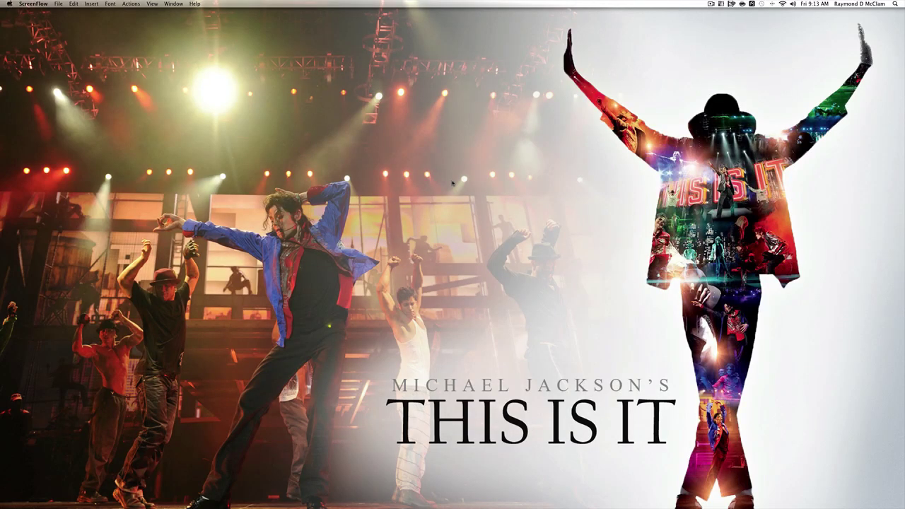
Look at the Screenium product page in the minimized Safari window, put it away again and launch the Screenium application.
{"action": "mouse_move", "coordinate": [871, 495]}
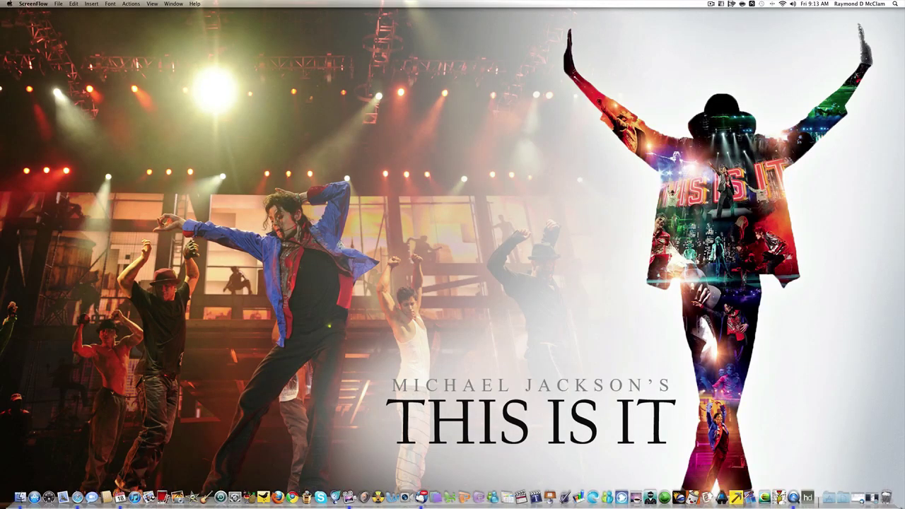
{"action": "left_click", "coordinate": [871, 495]}
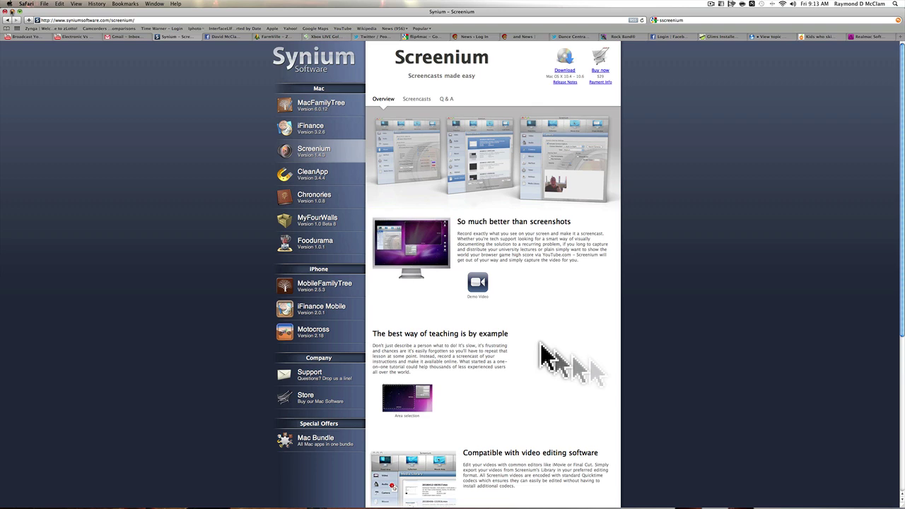
{"action": "left_click", "coordinate": [6, 12]}
{"action": "mouse_move", "coordinate": [448, 498]}
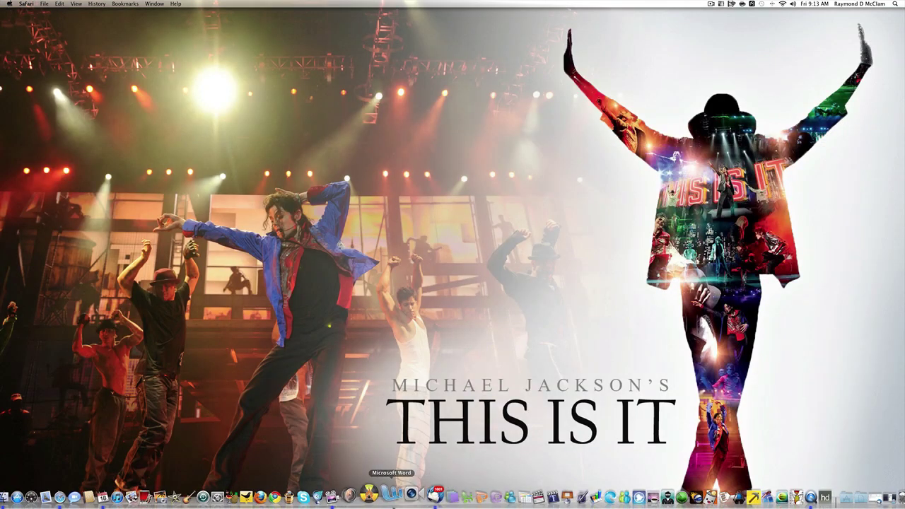
{"action": "left_click", "coordinate": [363, 493]}
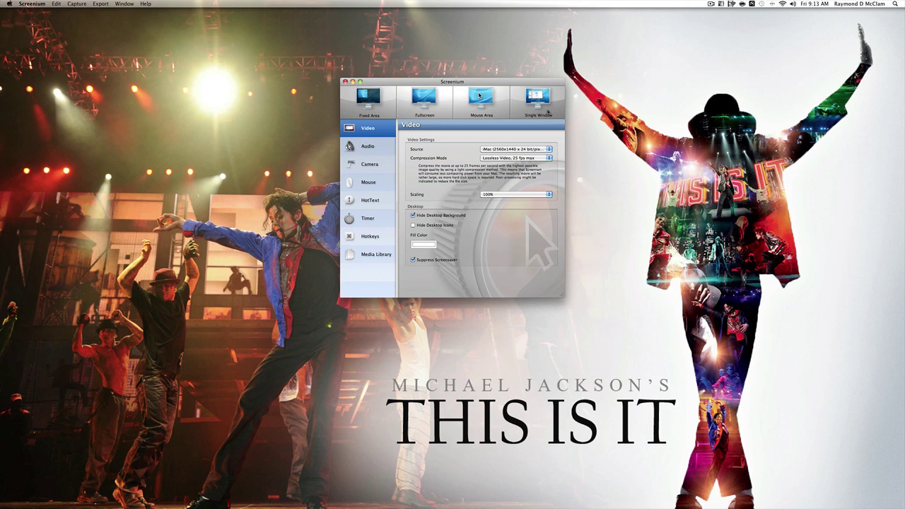
Try a Fixed Area capture by moving the selection region to X 0, Y 431, check the dimension presets and cancel without recording.
{"action": "left_click", "coordinate": [367, 105]}
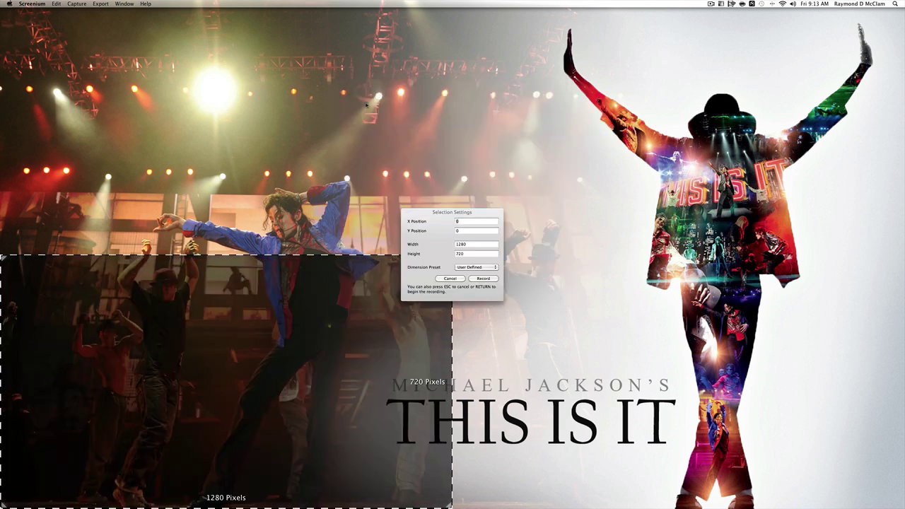
{"action": "left_click_drag", "start_coordinate": [226, 382], "coordinate": [481, 210]}
{"action": "left_click_drag", "start_coordinate": [683, 135], "coordinate": [404, 155]}
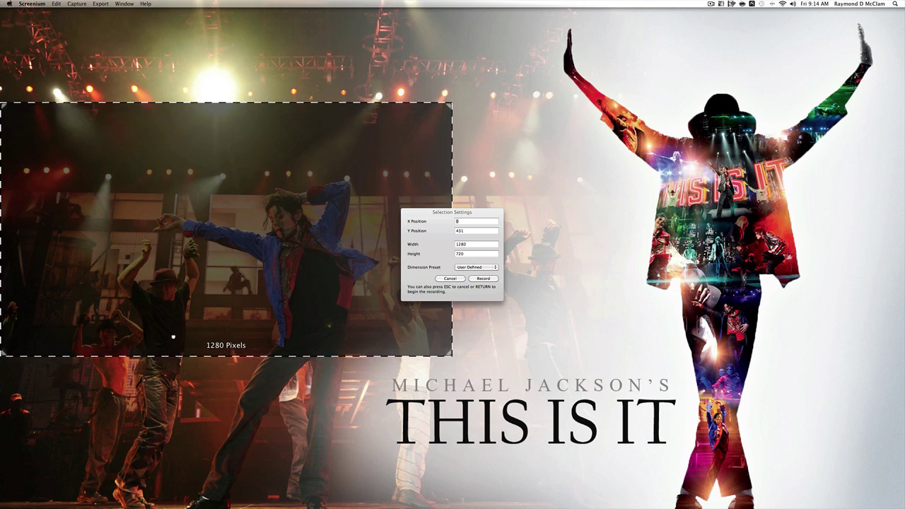
{"action": "left_click", "coordinate": [495, 270]}
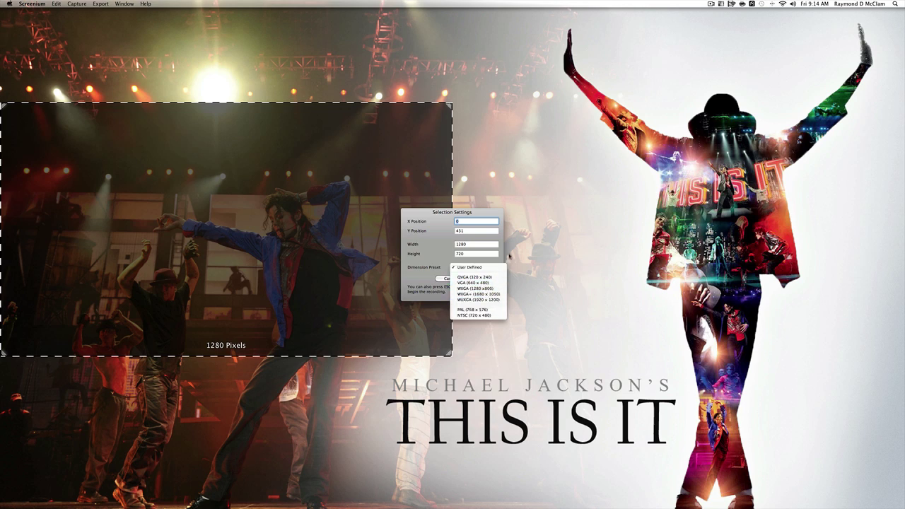
{"action": "key", "text": "Escape"}
{"action": "key", "text": "Escape"}
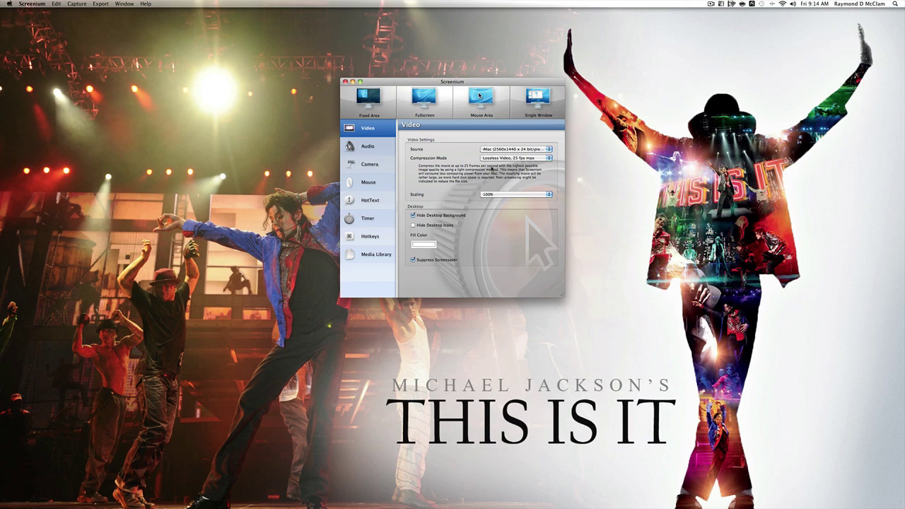
Try the Mouse Area and Single Window capture modes, declining to record in either one.
{"action": "left_click", "coordinate": [481, 95]}
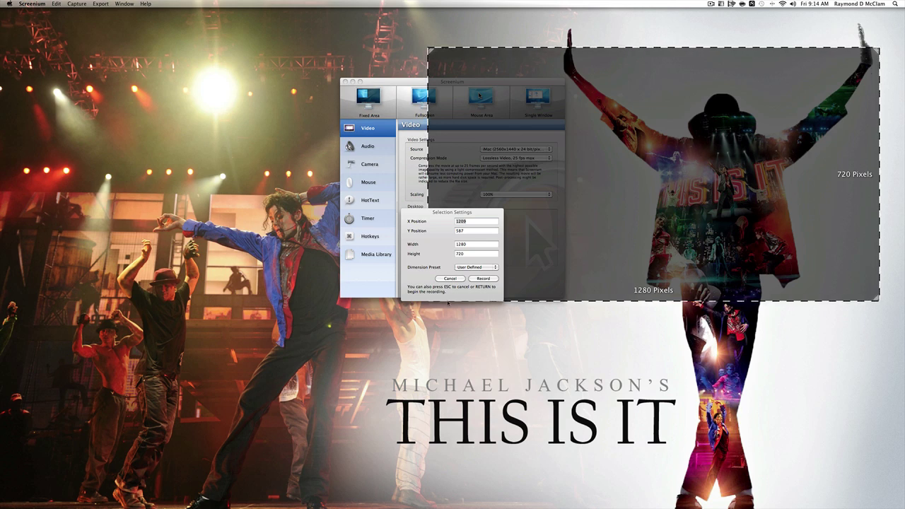
{"action": "left_click", "coordinate": [440, 279]}
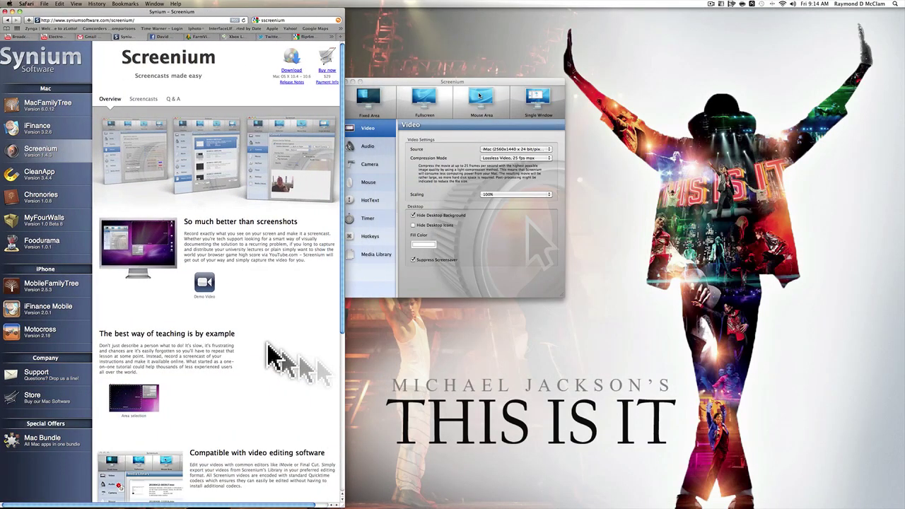
{"action": "left_click", "coordinate": [541, 104]}
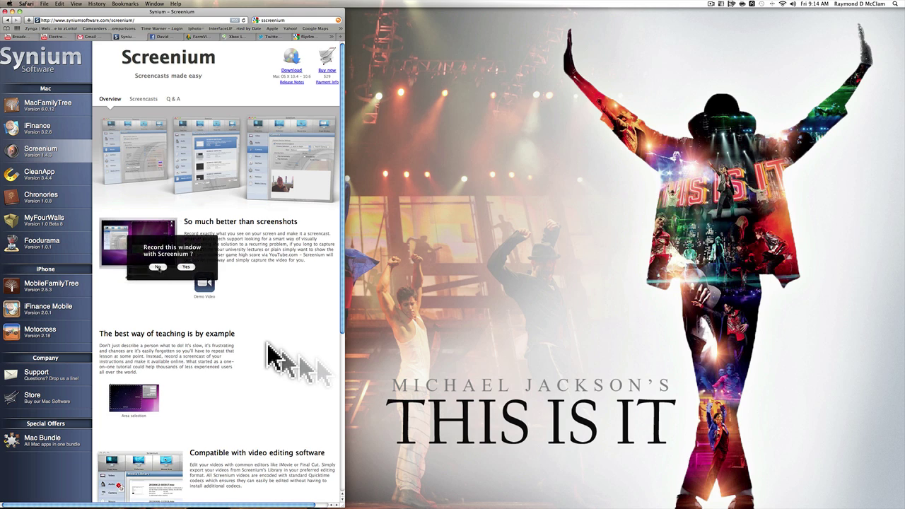
{"action": "left_click", "coordinate": [158, 267]}
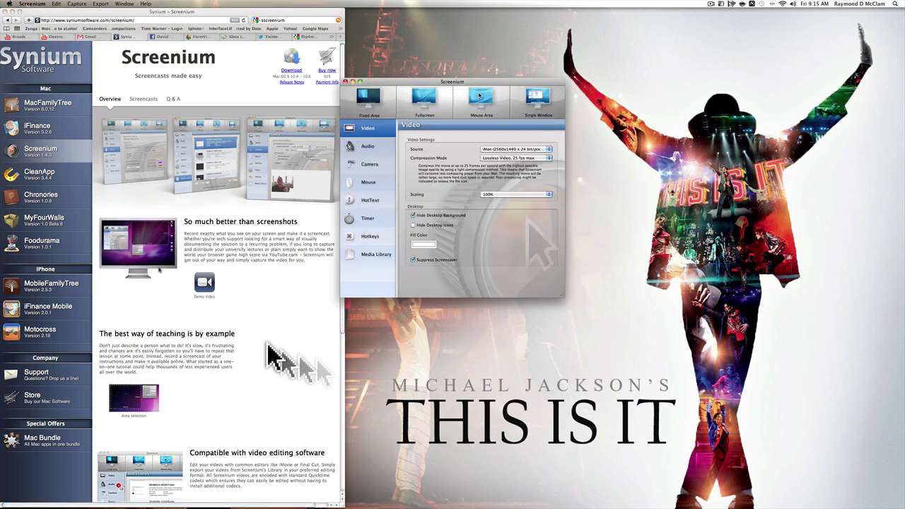
{"action": "left_click", "coordinate": [479, 95]}
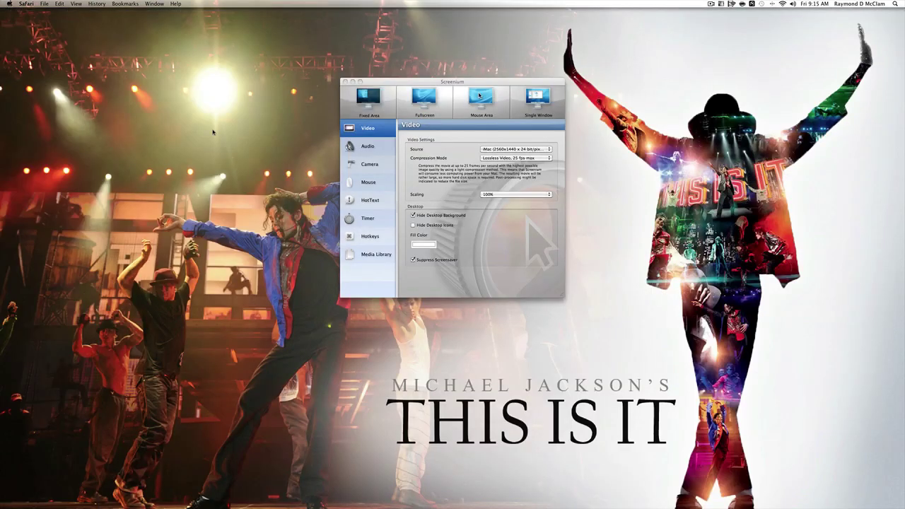
Review the video compression mode and scaling choices, keeping Lossless Video, 25 fps max and 100%.
{"action": "left_click", "coordinate": [371, 148]}
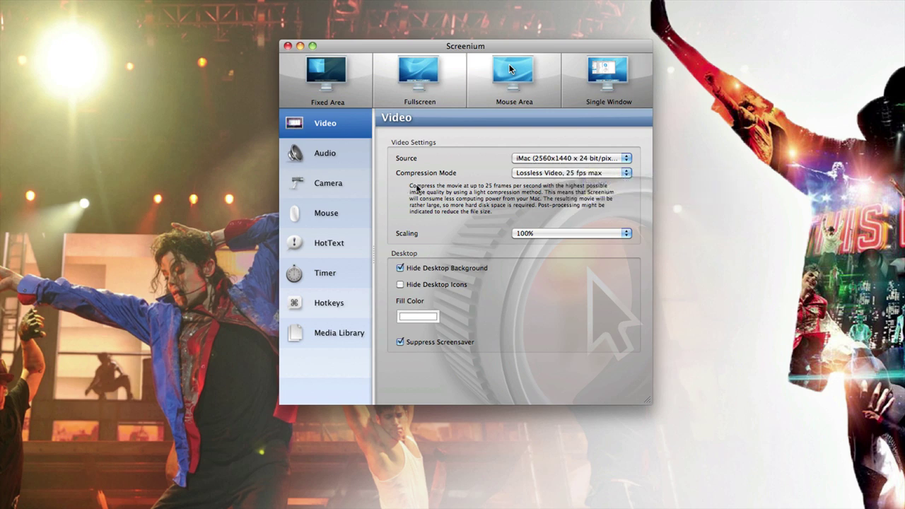
{"action": "left_click", "coordinate": [627, 173]}
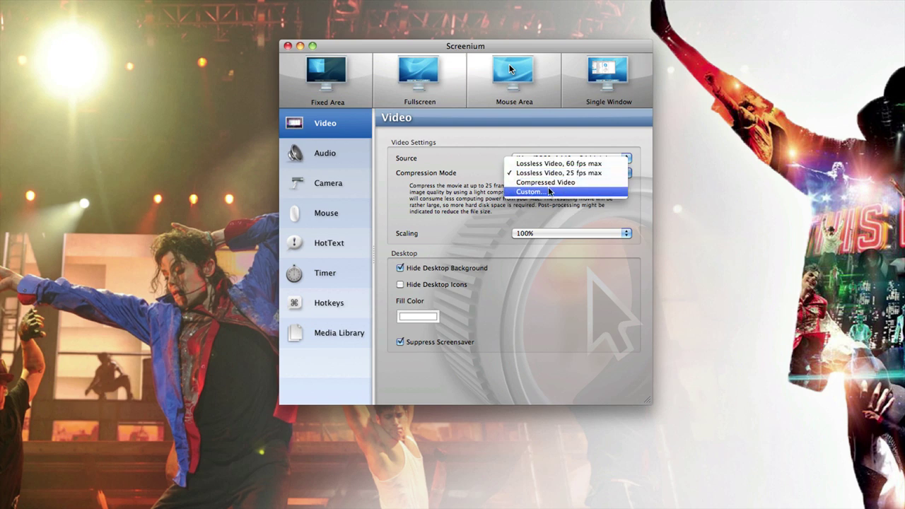
{"action": "left_click", "coordinate": [593, 174]}
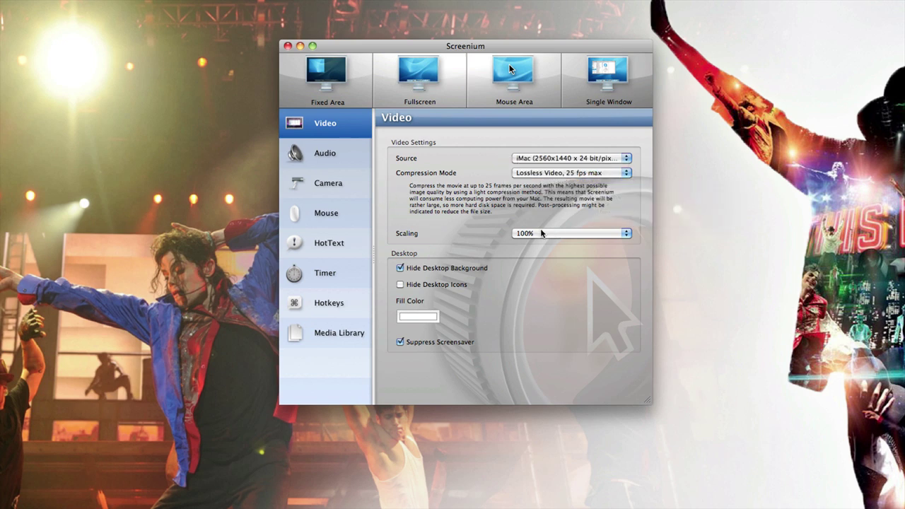
{"action": "left_click", "coordinate": [626, 234]}
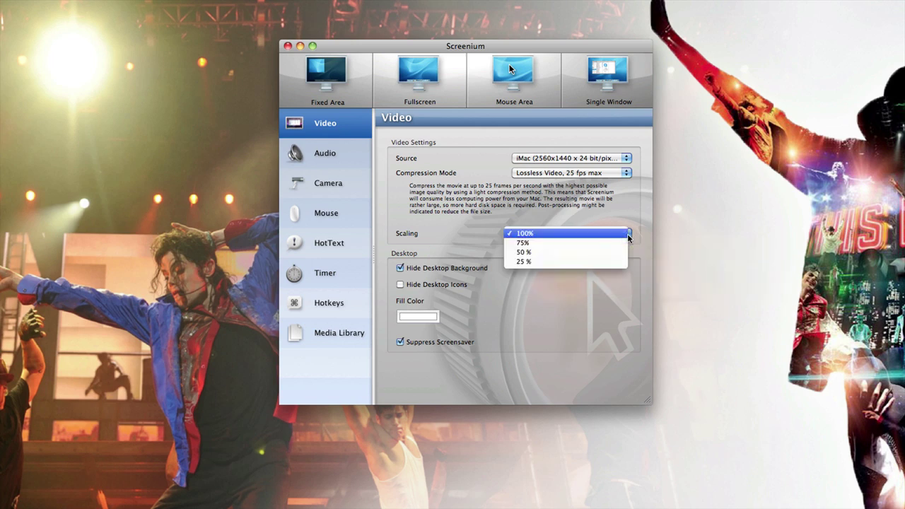
{"action": "left_click", "coordinate": [622, 236]}
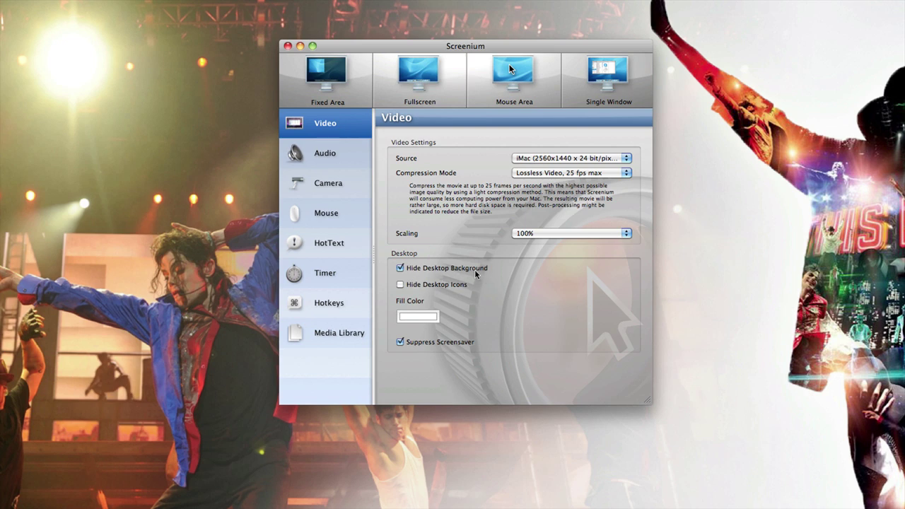
Check the color picker for the desktop fill color without choosing a color, and turn off Hide Desktop Background.
{"action": "left_click", "coordinate": [399, 285]}
{"action": "left_click", "coordinate": [422, 319]}
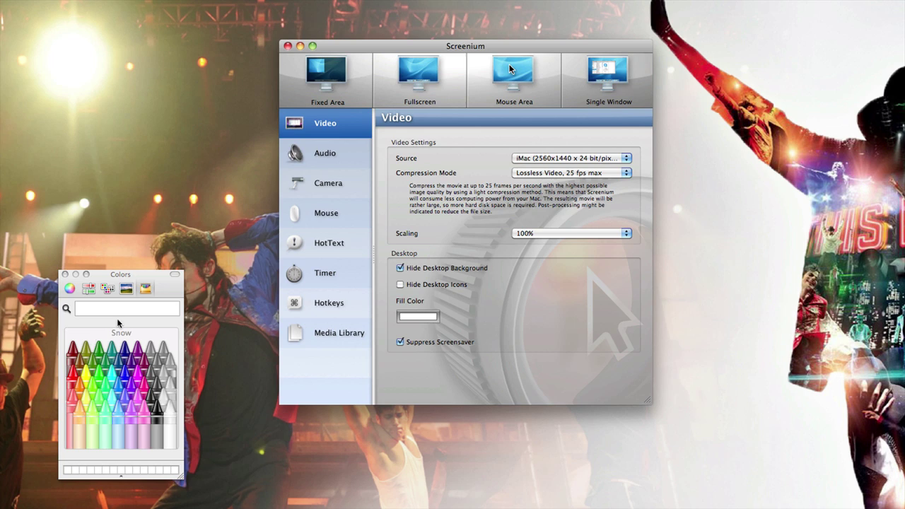
{"action": "left_click_drag", "start_coordinate": [106, 275], "coordinate": [118, 162]}
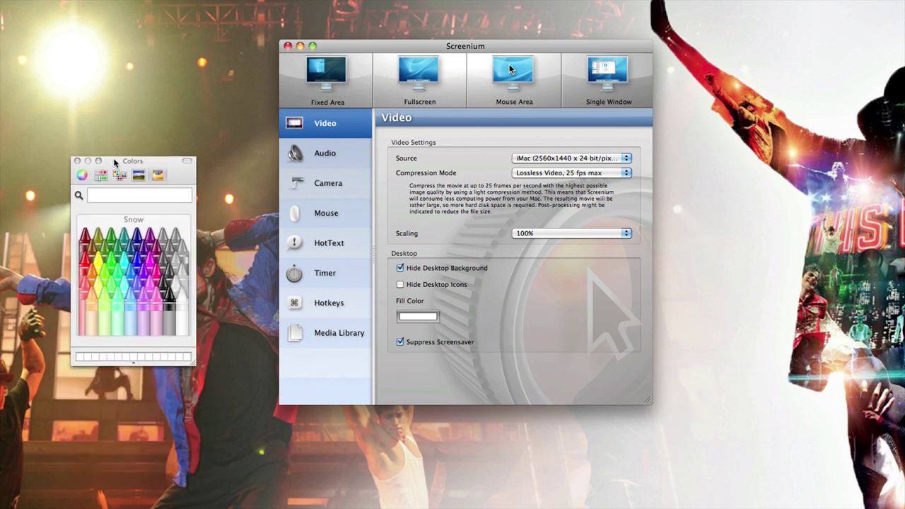
{"action": "left_click", "coordinate": [77, 162]}
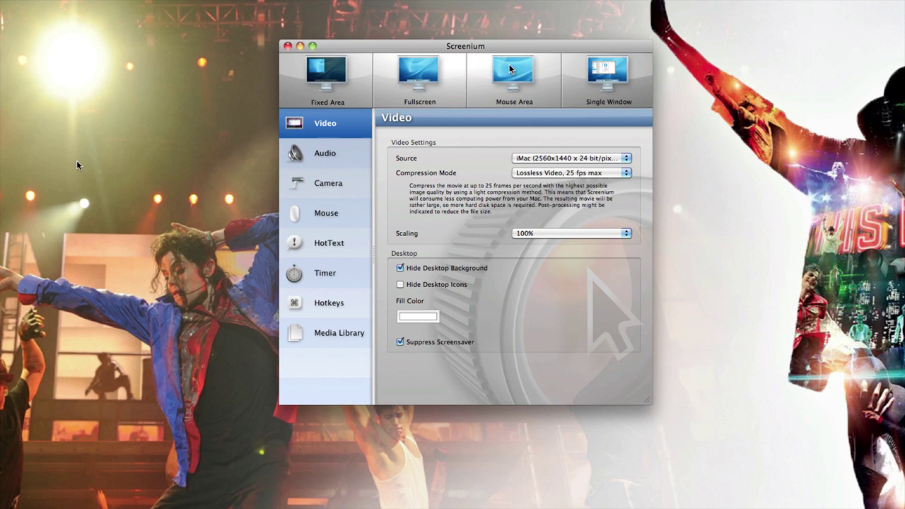
{"action": "left_click", "coordinate": [401, 269]}
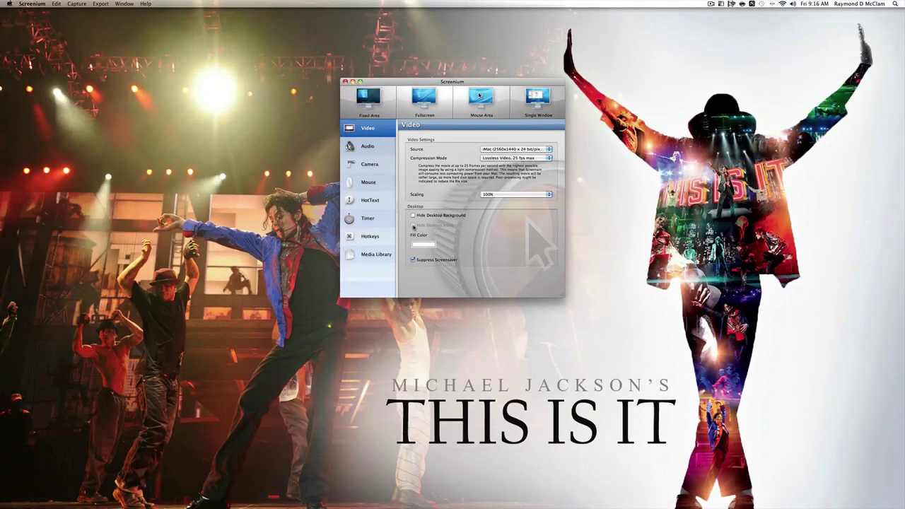
Activate the camera capture overlay and try its Medium and Large sizes, returning it to Small.
{"action": "left_click", "coordinate": [373, 146]}
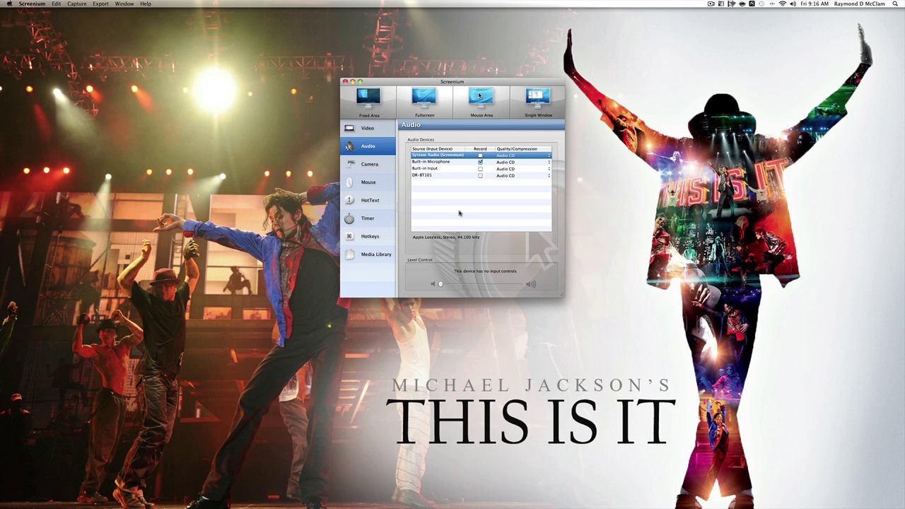
{"action": "left_click", "coordinate": [367, 167]}
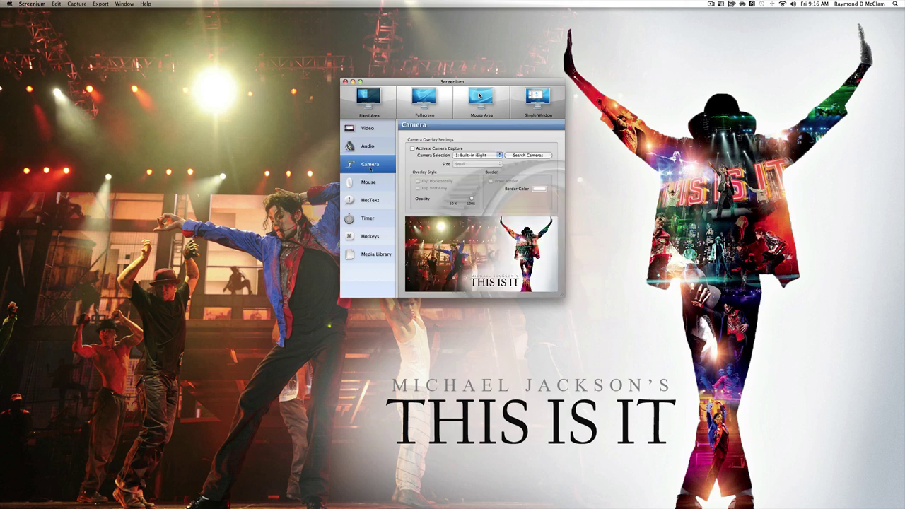
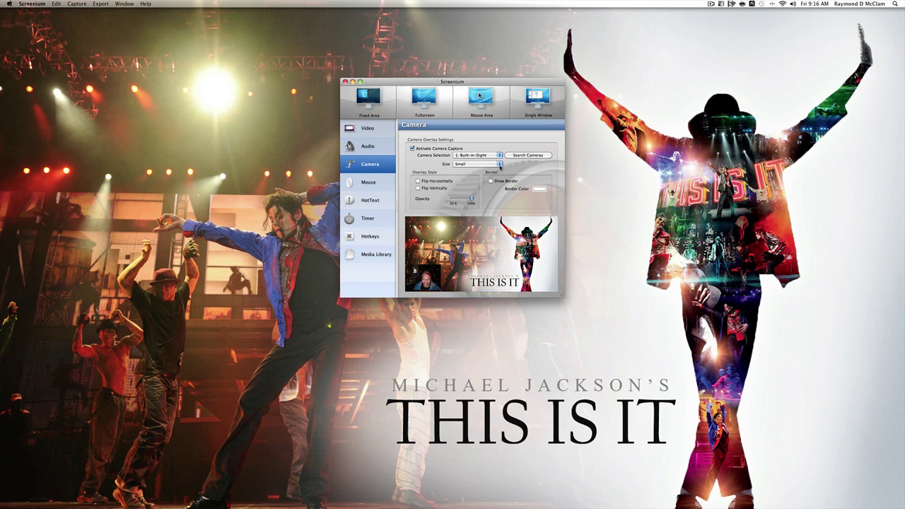
{"action": "left_click", "coordinate": [499, 165]}
{"action": "left_click", "coordinate": [499, 170]}
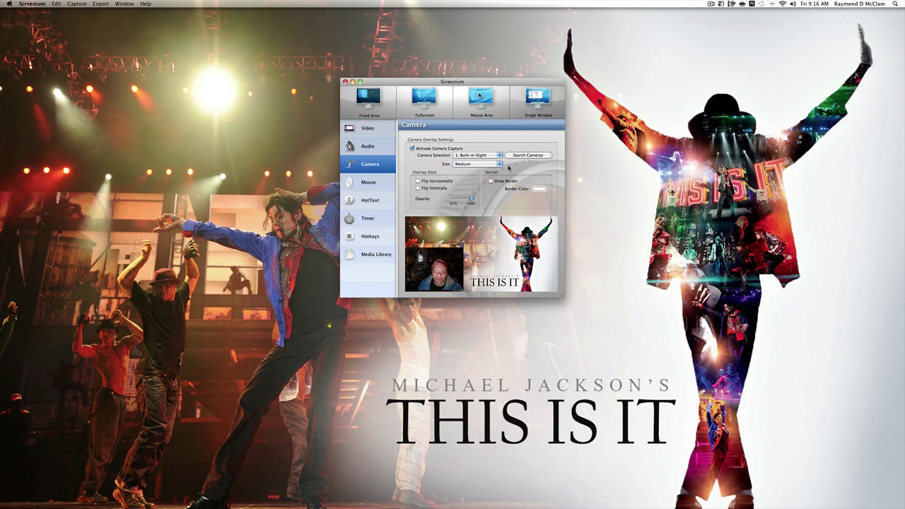
{"action": "left_click", "coordinate": [500, 165]}
{"action": "left_click", "coordinate": [485, 172]}
{"action": "left_click", "coordinate": [499, 167]}
{"action": "left_click", "coordinate": [498, 172]}
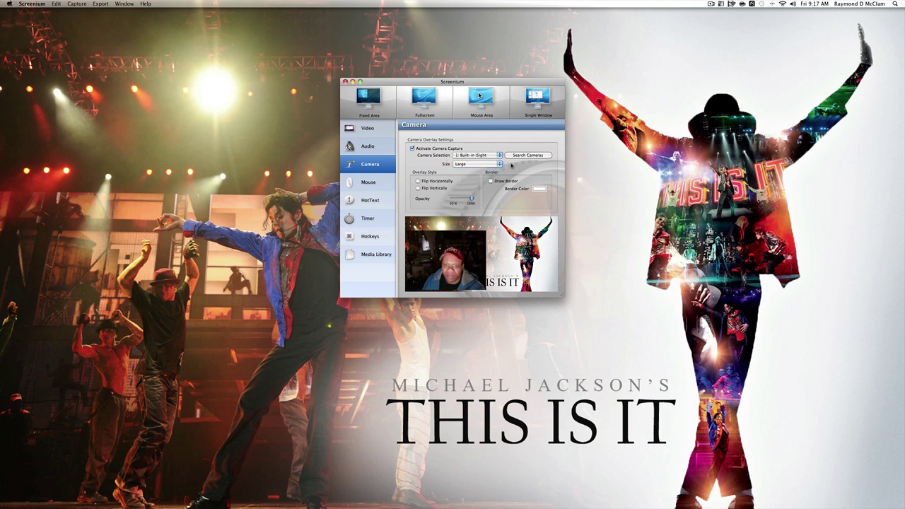
{"action": "left_click", "coordinate": [500, 165]}
{"action": "left_click", "coordinate": [484, 152]}
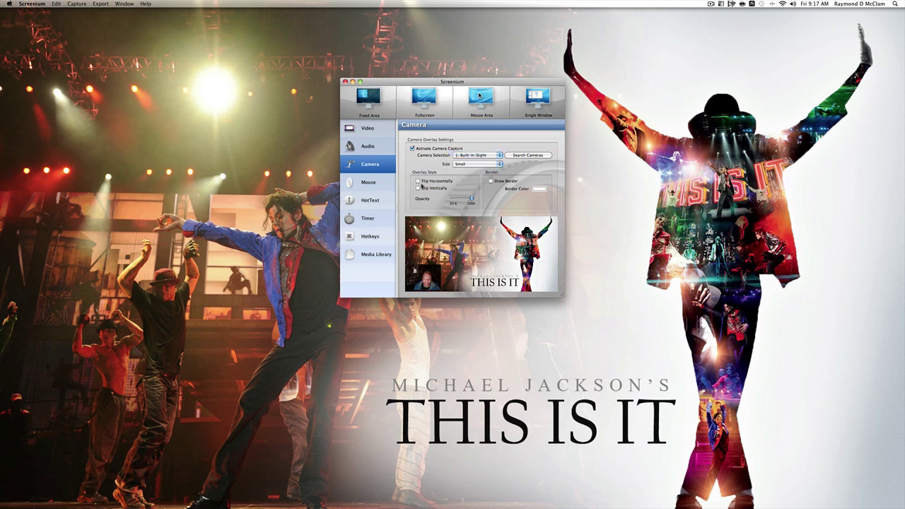
Try flipping the camera overlay horizontally and vertically, restore its orientation and deactivate camera capture.
{"action": "left_click", "coordinate": [418, 181]}
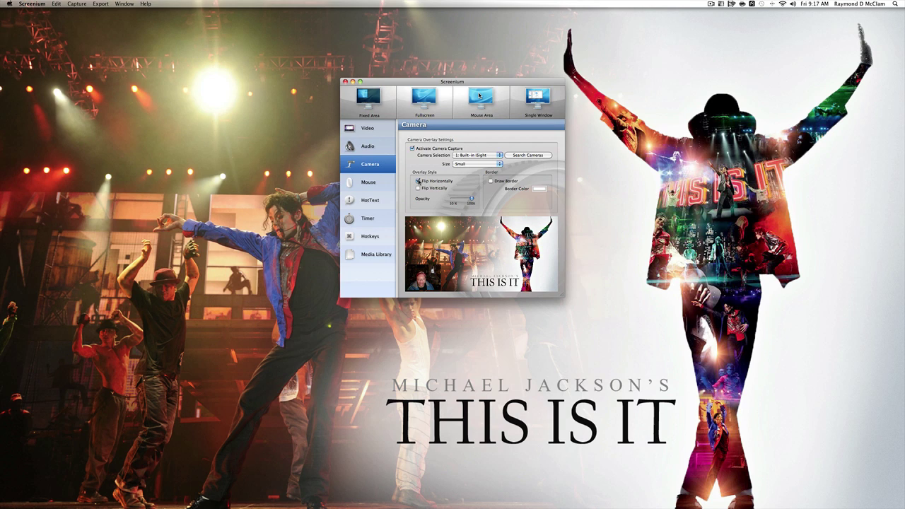
{"action": "left_click", "coordinate": [417, 181]}
{"action": "left_click", "coordinate": [417, 188]}
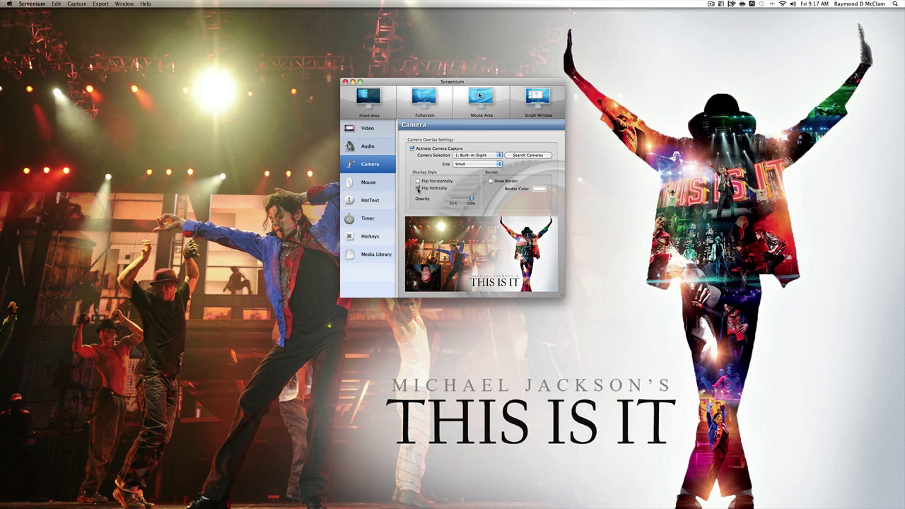
{"action": "left_click", "coordinate": [418, 189]}
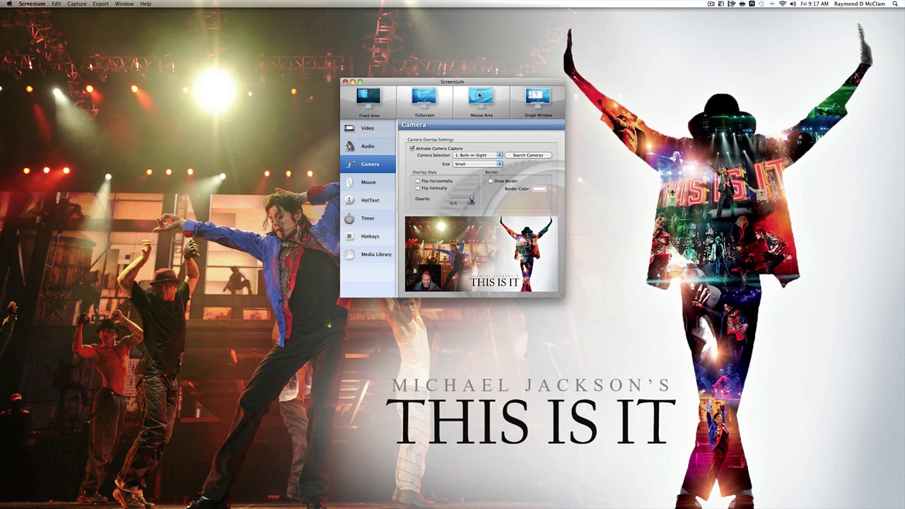
{"action": "mouse_move", "coordinate": [472, 200]}
{"action": "left_mouse_down"}
{"action": "mouse_move", "coordinate": [455, 200]}
{"action": "mouse_move", "coordinate": [472, 200]}
{"action": "left_mouse_up"}
{"action": "left_click", "coordinate": [412, 149]}
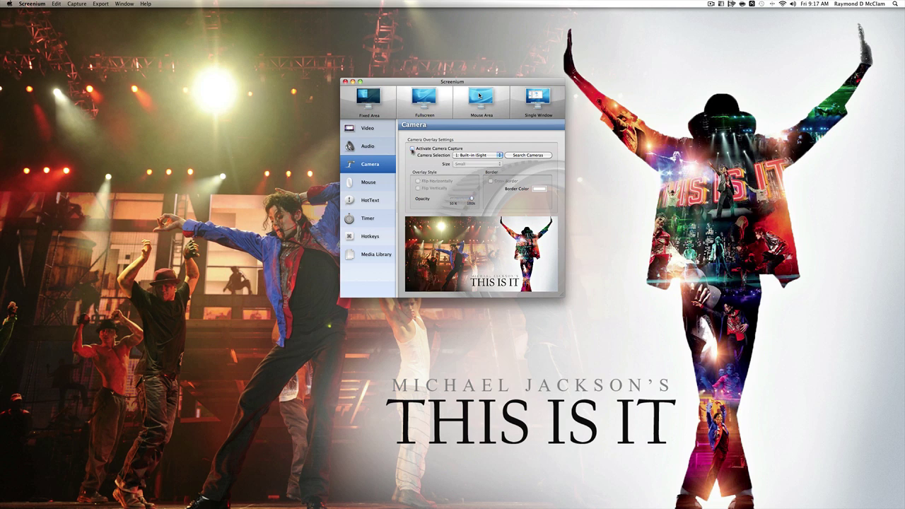
{"action": "left_click", "coordinate": [377, 186]}
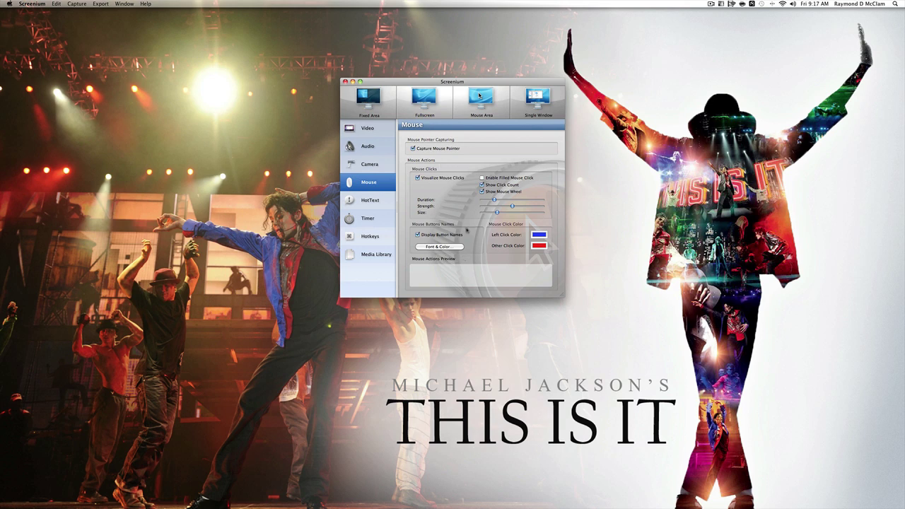
{"action": "left_click", "coordinate": [363, 200]}
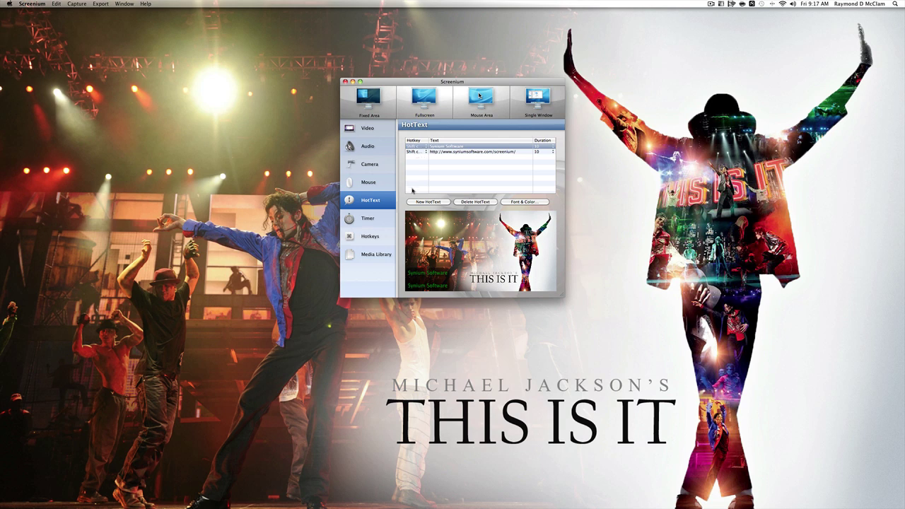
{"action": "left_click", "coordinate": [460, 152]}
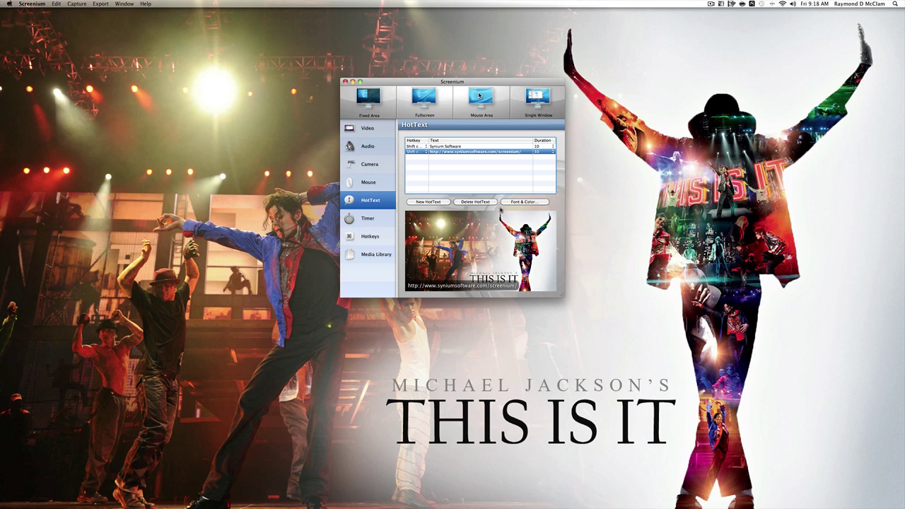
Add a new HotText entry with the text Cena's Corner.
{"action": "left_click", "coordinate": [428, 202]}
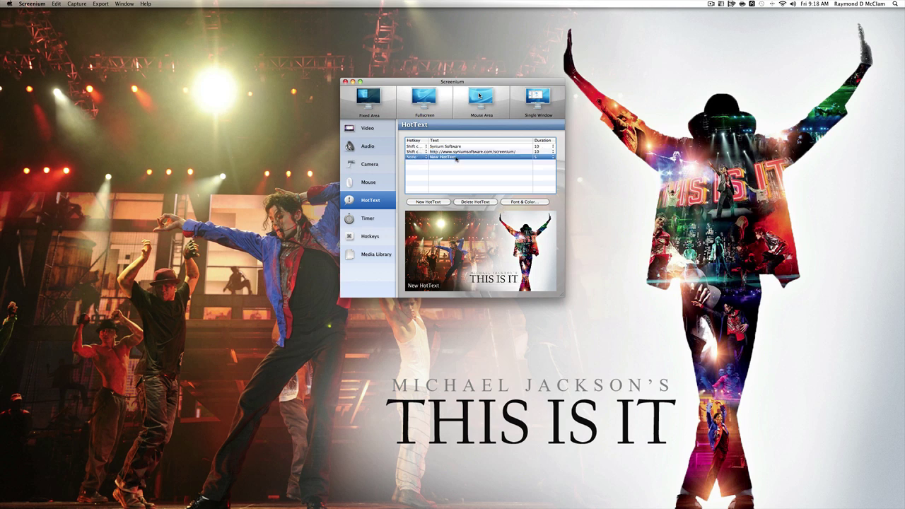
{"action": "left_click", "coordinate": [456, 159]}
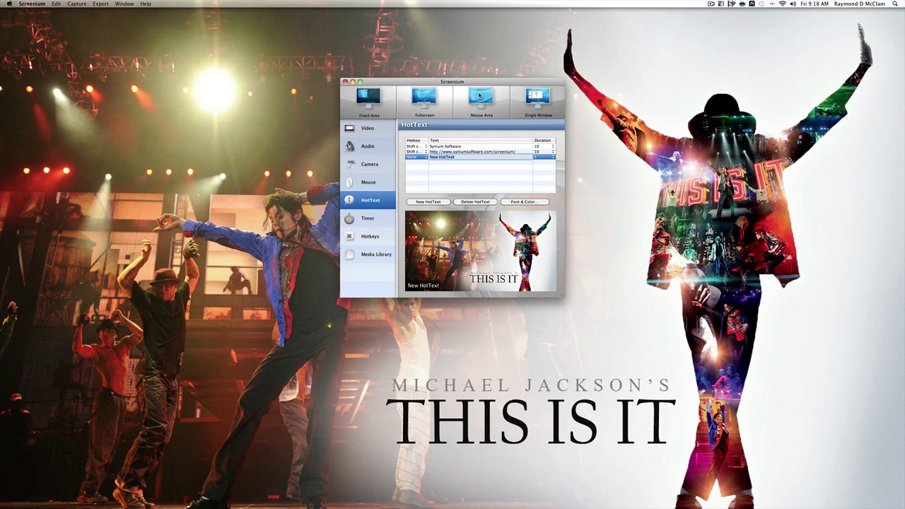
{"action": "type", "text": "Cena's Coo"}
{"action": "key", "text": "Return"}
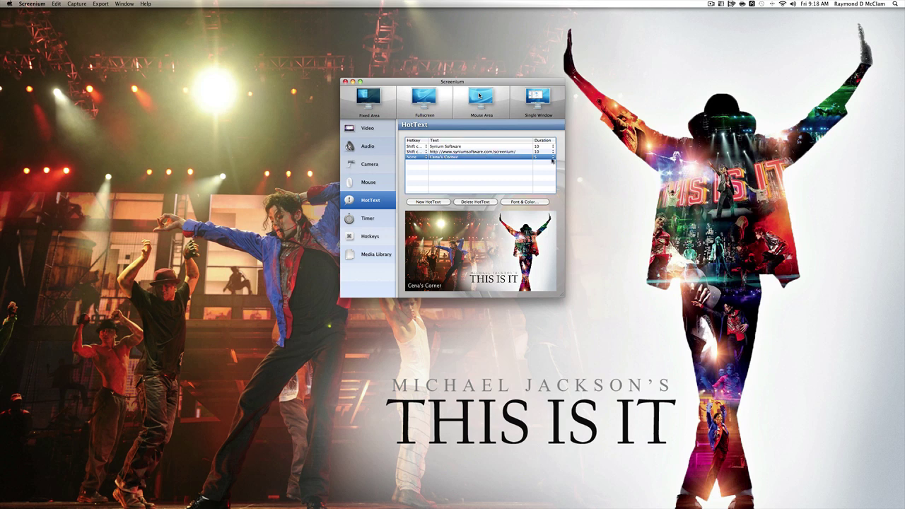
Assign the Shift ctrl 7 hotkey to the Cena's Corner HotText and check the website entry's hotkey, keeping Shift ctrl 1.
{"action": "left_click", "coordinate": [427, 160]}
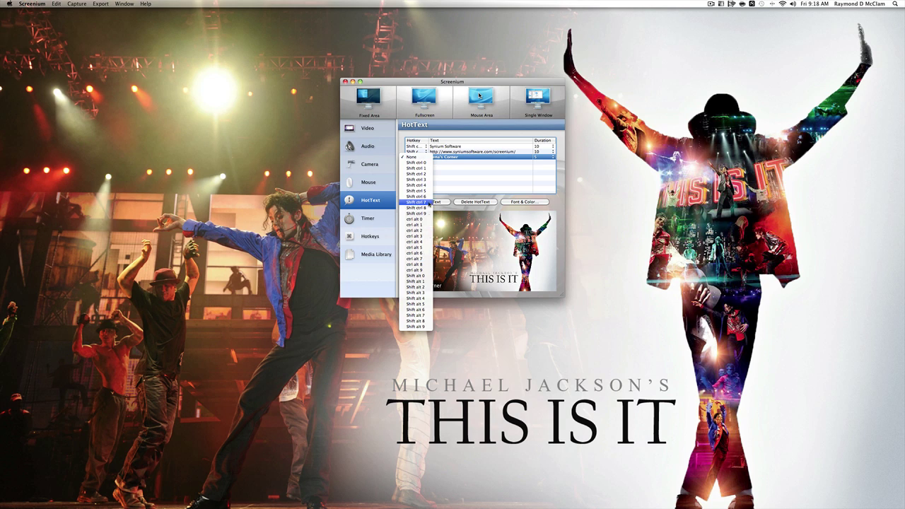
{"action": "left_click", "coordinate": [427, 204]}
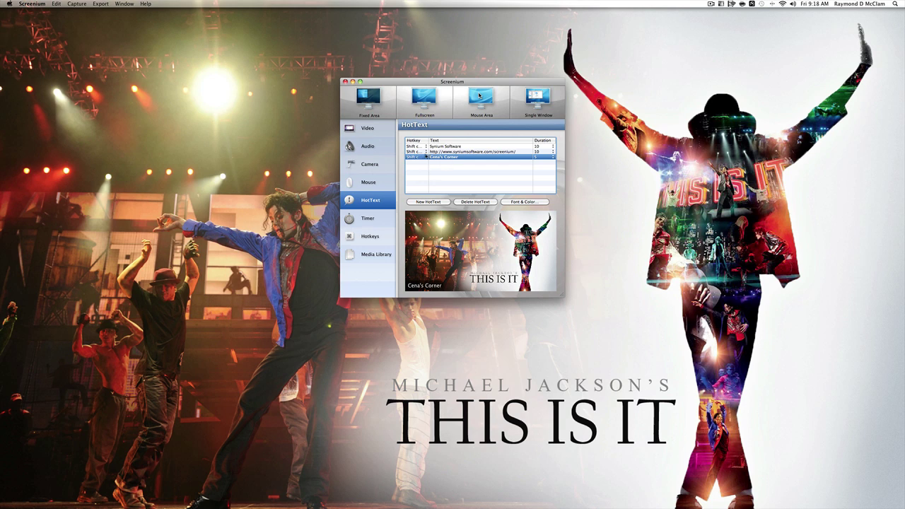
{"action": "left_click", "coordinate": [427, 151]}
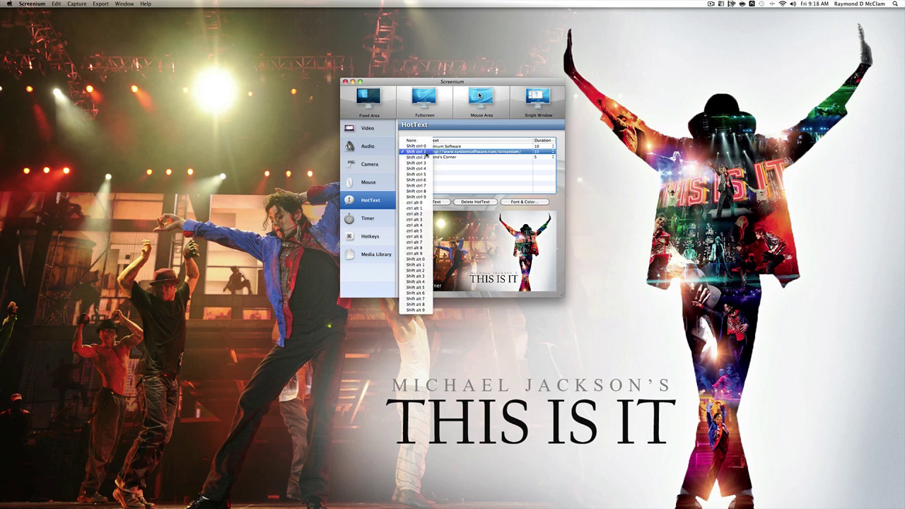
{"action": "left_click", "coordinate": [427, 151]}
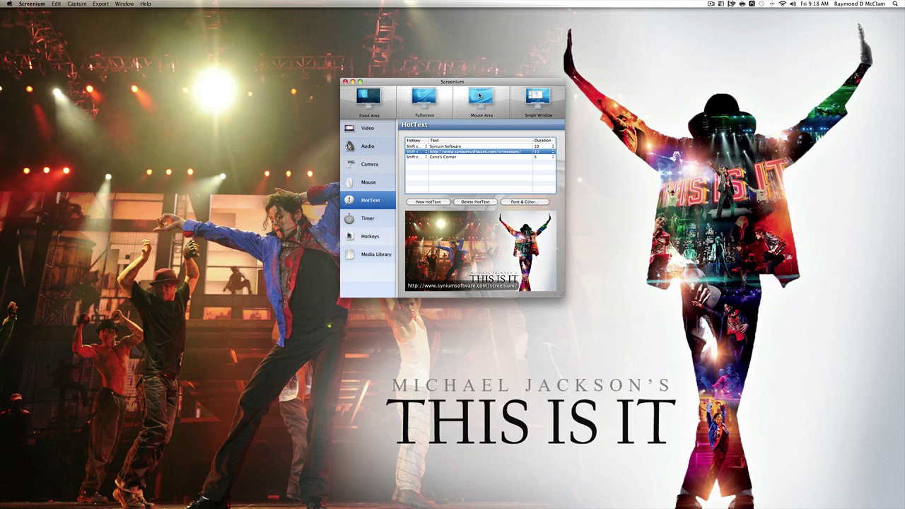
Try Limit Recording Duration in the timer settings, turn it back off, and review the hotkeys and the media library.
{"action": "left_click", "coordinate": [378, 222]}
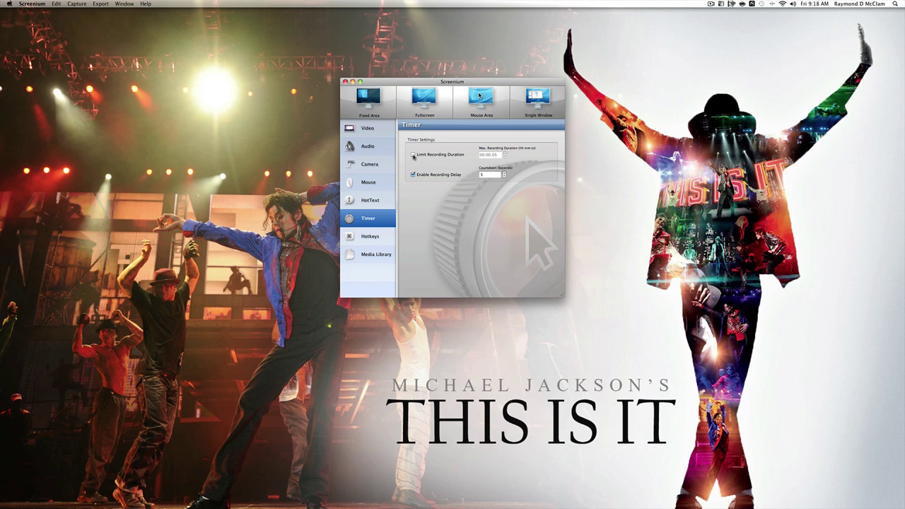
{"action": "left_click", "coordinate": [413, 155]}
{"action": "left_click", "coordinate": [413, 155]}
{"action": "left_click", "coordinate": [377, 241]}
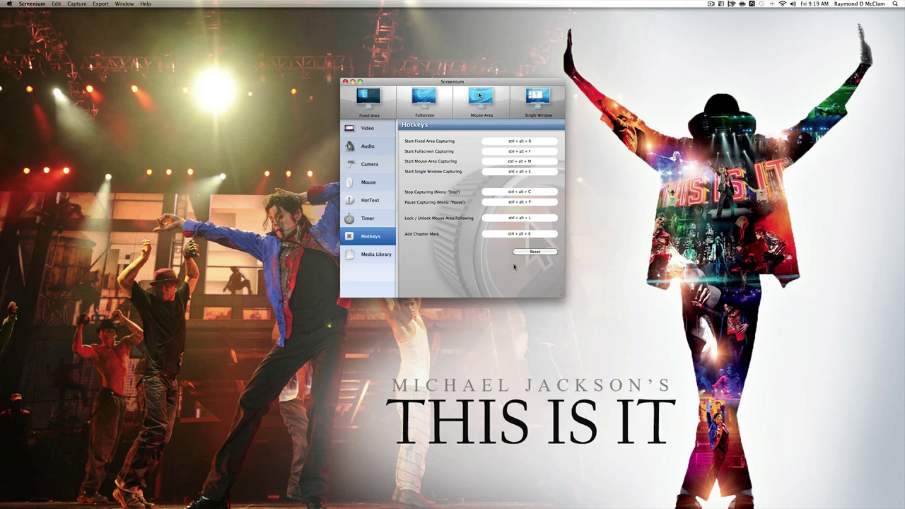
{"action": "left_click", "coordinate": [373, 254]}
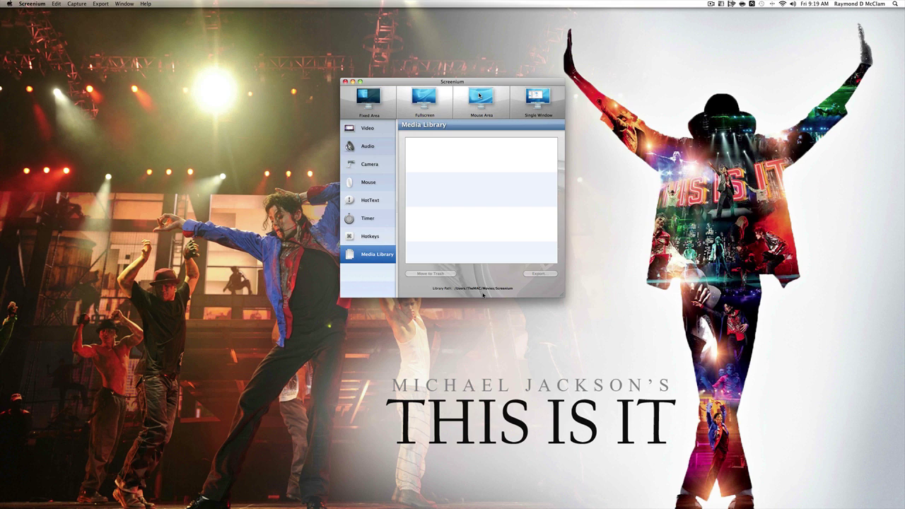
Start a fullscreen capture and restore the minimized Synium Screenium page in Safari.
{"action": "left_click", "coordinate": [422, 99]}
{"action": "left_click", "coordinate": [421, 105]}
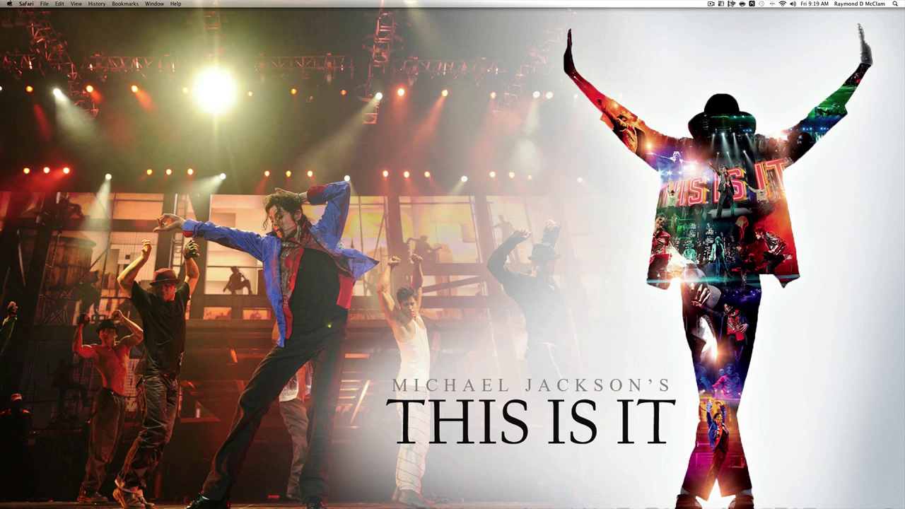
{"action": "mouse_move", "coordinate": [432, 501]}
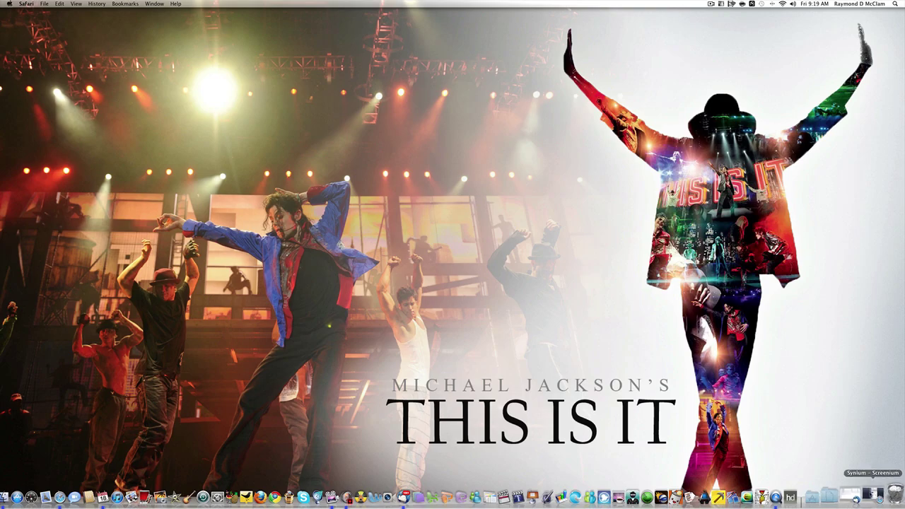
{"action": "left_click", "coordinate": [872, 495]}
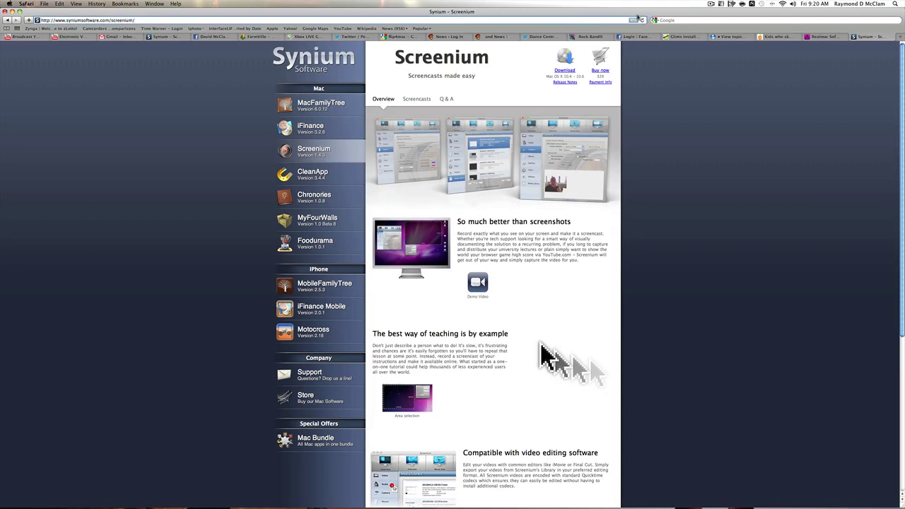
{"action": "left_click", "coordinate": [152, 19]}
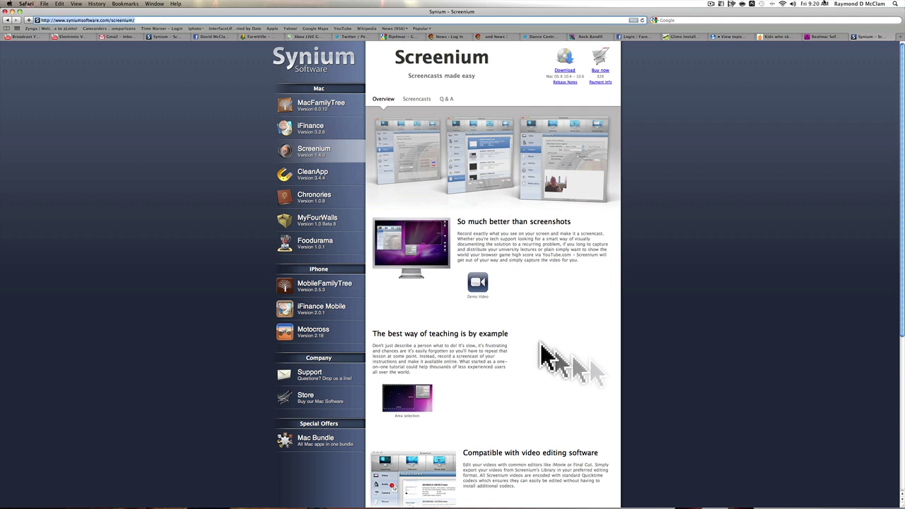
{"action": "type", "text": "www.cenasco"}
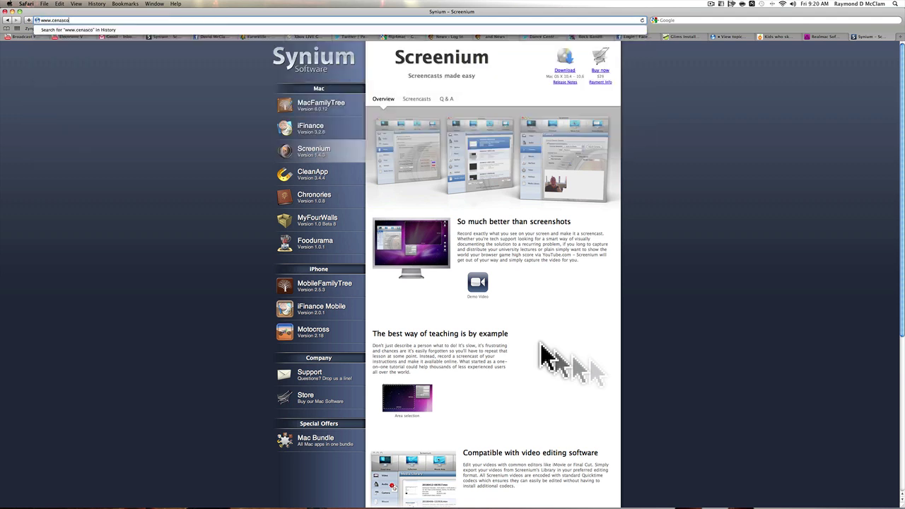
{"action": "type", "text": "rner"}
{"action": "key", "text": "Return"}
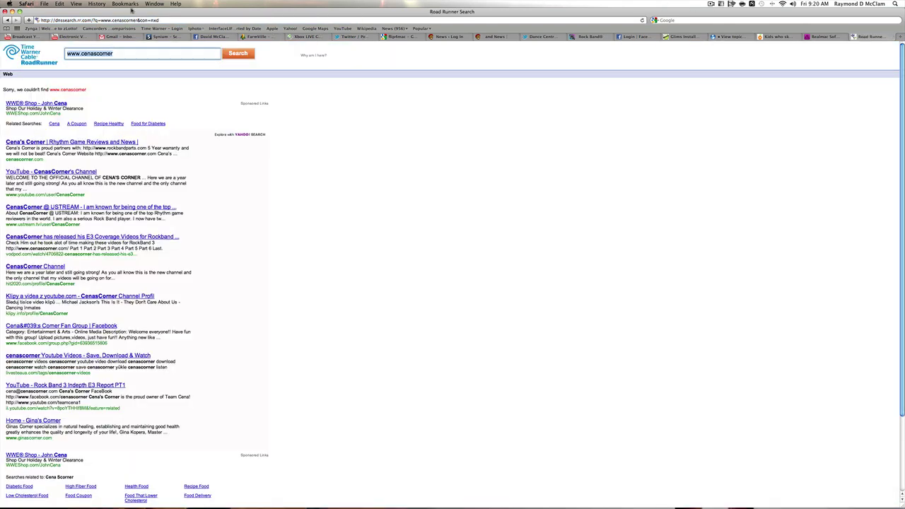
{"action": "left_click", "coordinate": [160, 20]}
{"action": "type", "text": "ww"}
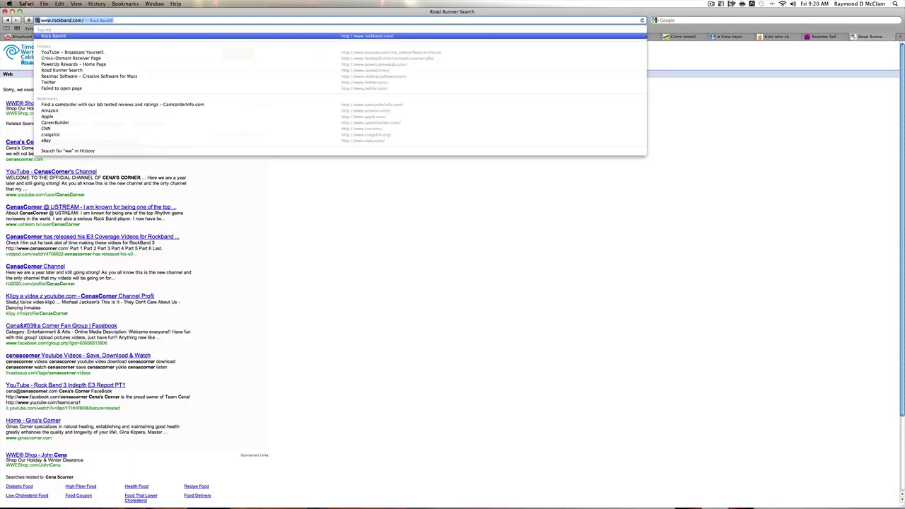
{"action": "type", "text": "w.cenascorner.com"}
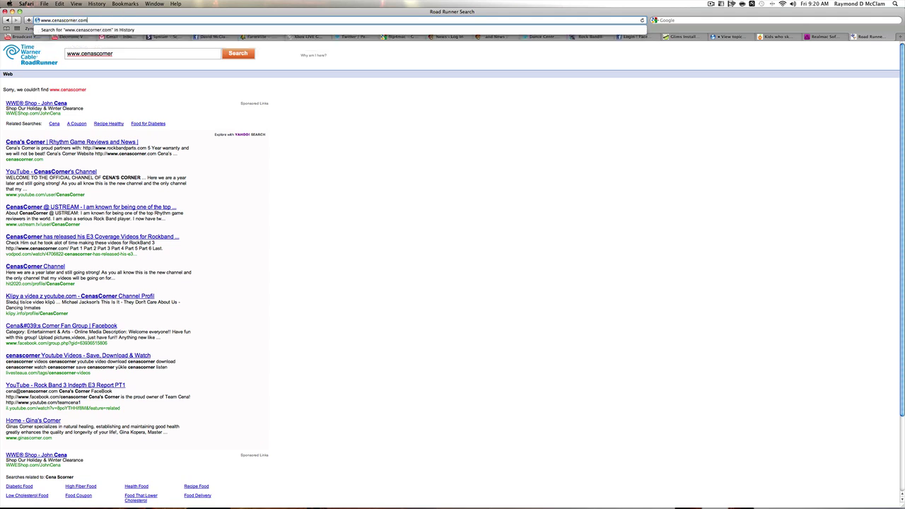
{"action": "key", "text": "Return"}
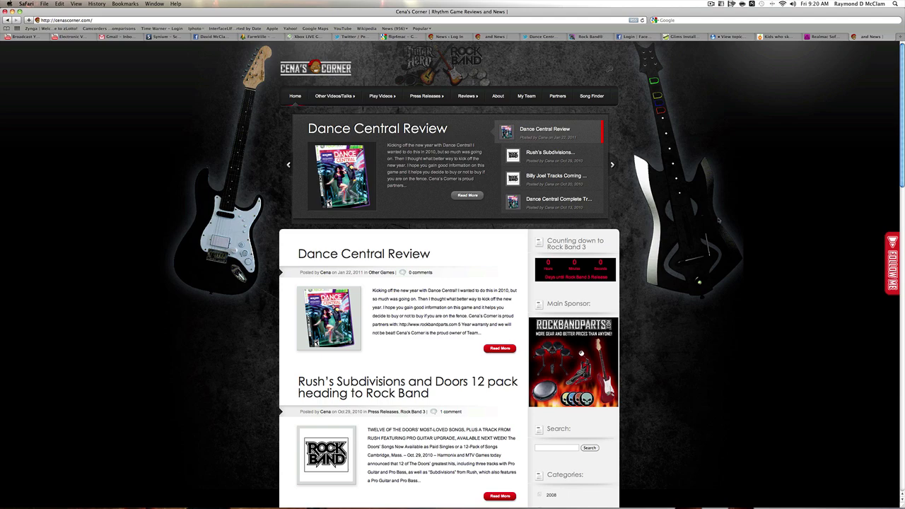
Skim the Cena's Corner home page, then return to the Synium Screenium page and minimize the browser window.
{"action": "scroll", "coordinate": [718, 221], "scroll_direction": "down", "scroll_amount": 10}
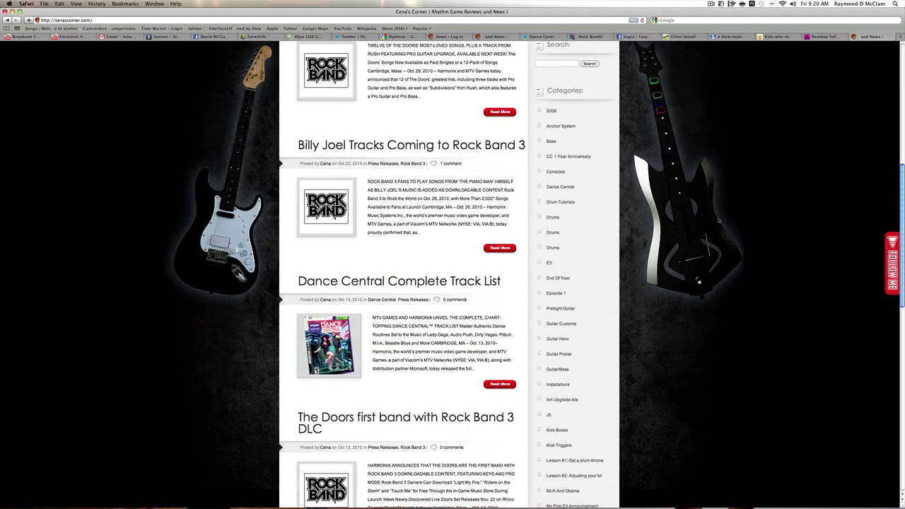
{"action": "scroll", "coordinate": [718, 221], "scroll_direction": "up", "scroll_amount": 20}
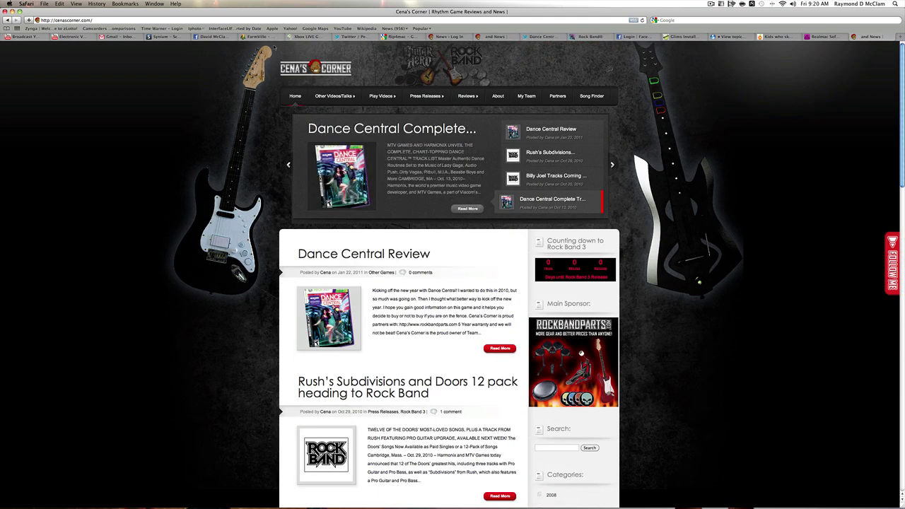
{"action": "left_click", "coordinate": [164, 37]}
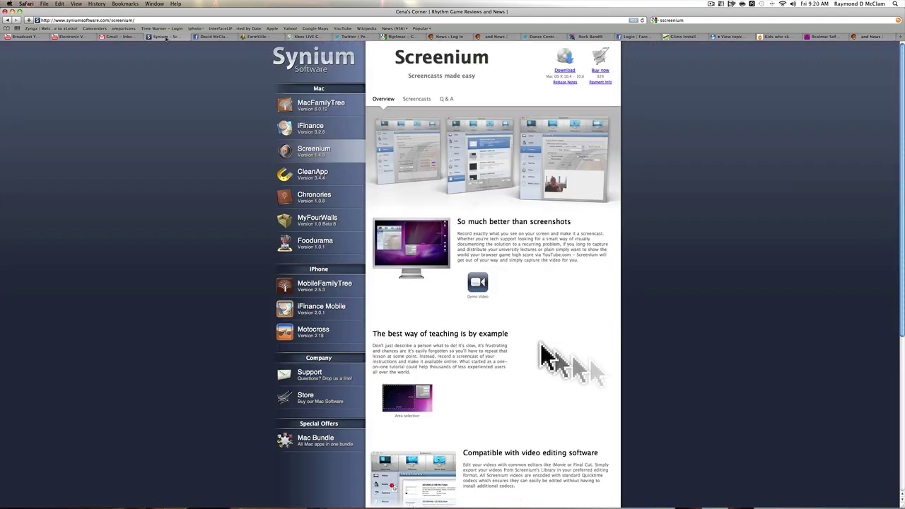
{"action": "left_click", "coordinate": [12, 12]}
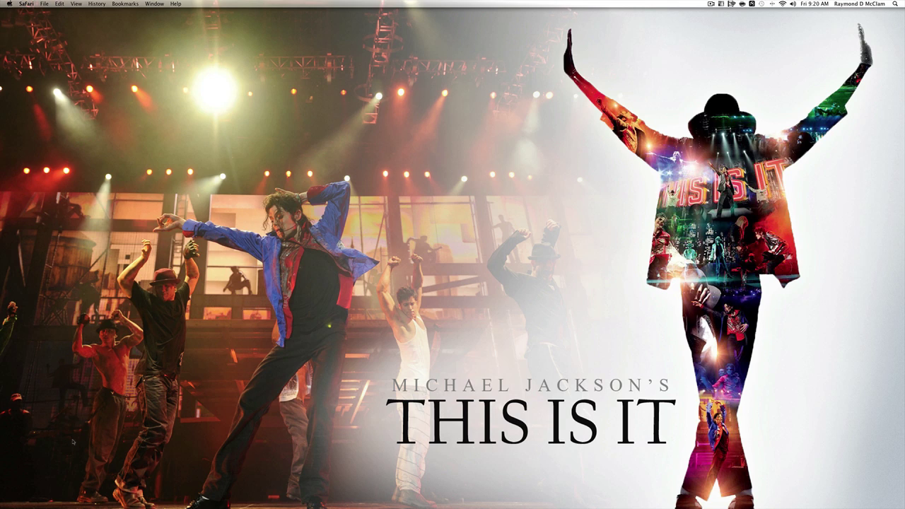
Check Screenium's Capture commands from the Dock without choosing one.
{"action": "mouse_move", "coordinate": [255, 499]}
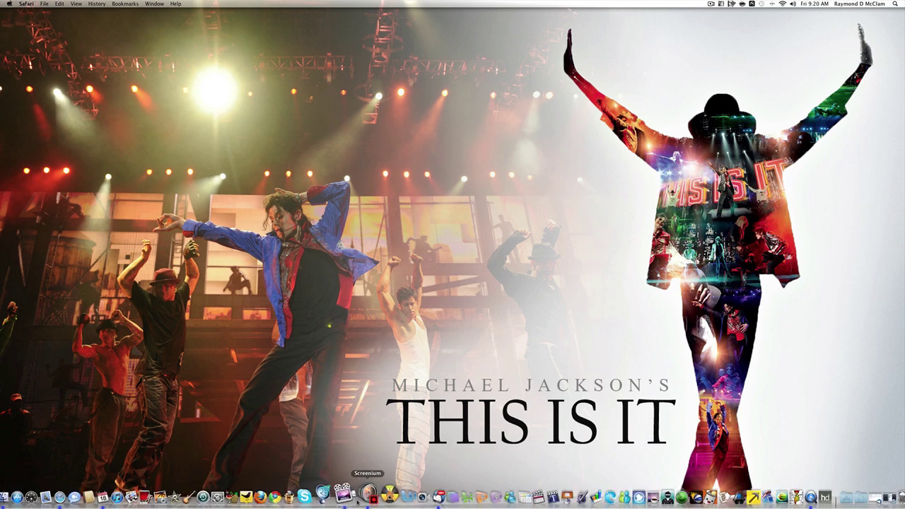
{"action": "right_click", "coordinate": [367, 494]}
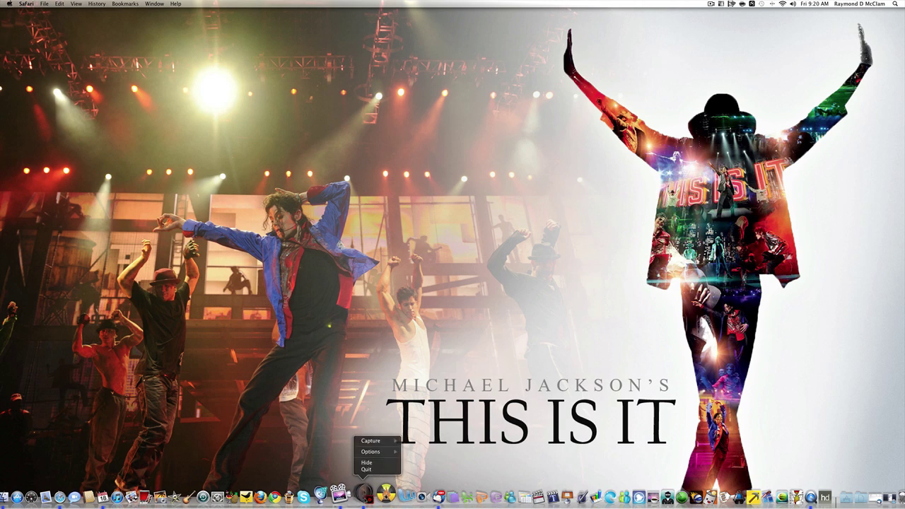
{"action": "mouse_move", "coordinate": [373, 440]}
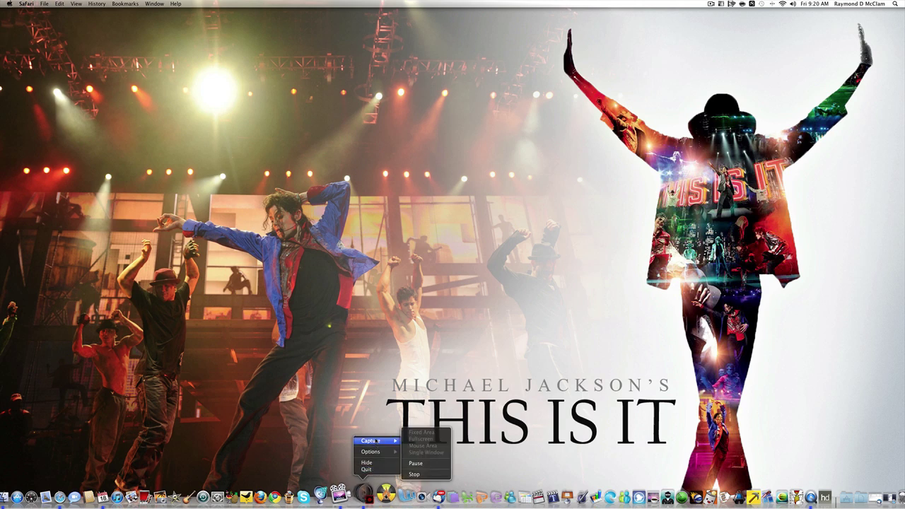
{"action": "left_click", "coordinate": [255, 450]}
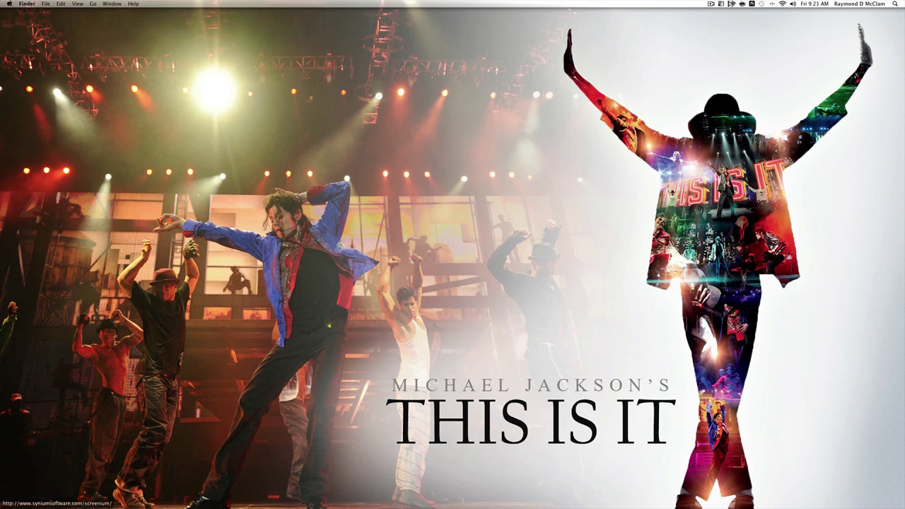
Stop the running Screenium capture from the Dock.
{"action": "mouse_move", "coordinate": [417, 495]}
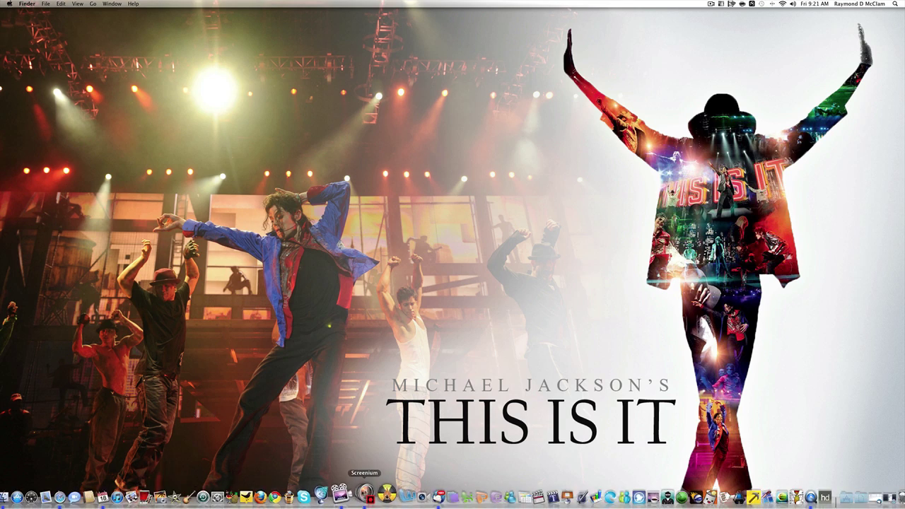
{"action": "right_click", "coordinate": [365, 494]}
{"action": "mouse_move", "coordinate": [389, 441]}
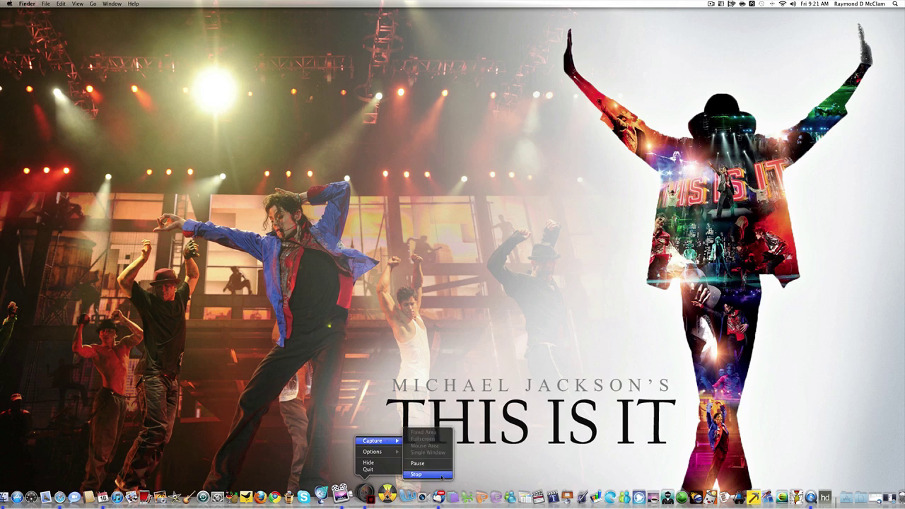
{"action": "left_click", "coordinate": [431, 475]}
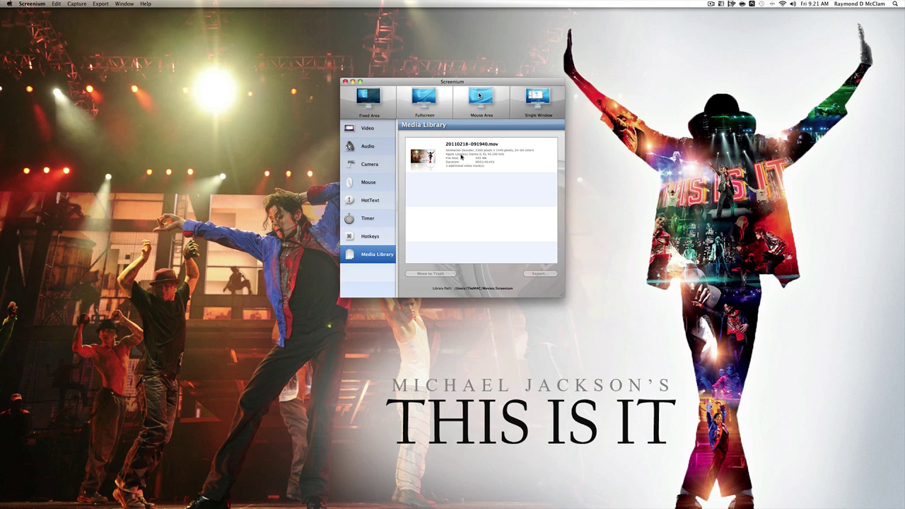
{"action": "left_click_drag", "start_coordinate": [396, 81], "coordinate": [323, 68]}
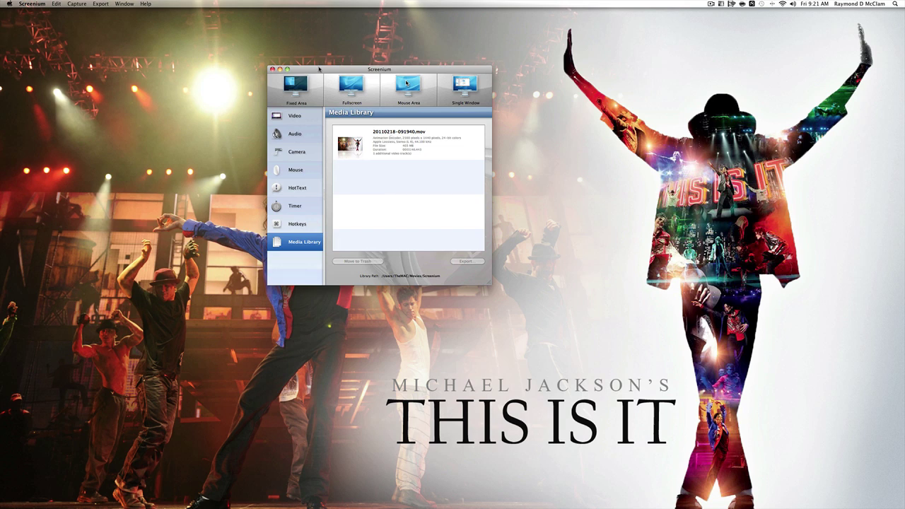
{"action": "left_click_drag", "start_coordinate": [319, 68], "coordinate": [402, 71]}
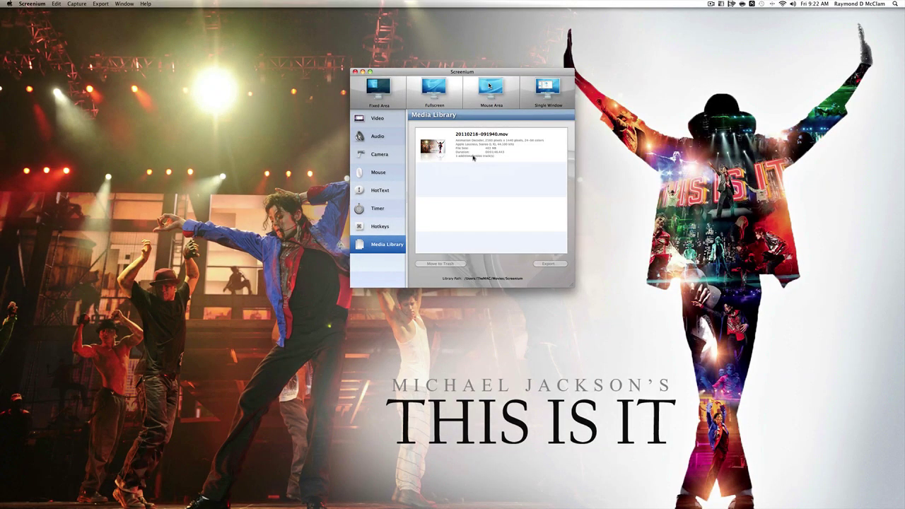
Open the recording 20110218-091940.mov from the media library in QuickTime Player and play it with the volume lowered.
{"action": "left_click", "coordinate": [472, 151]}
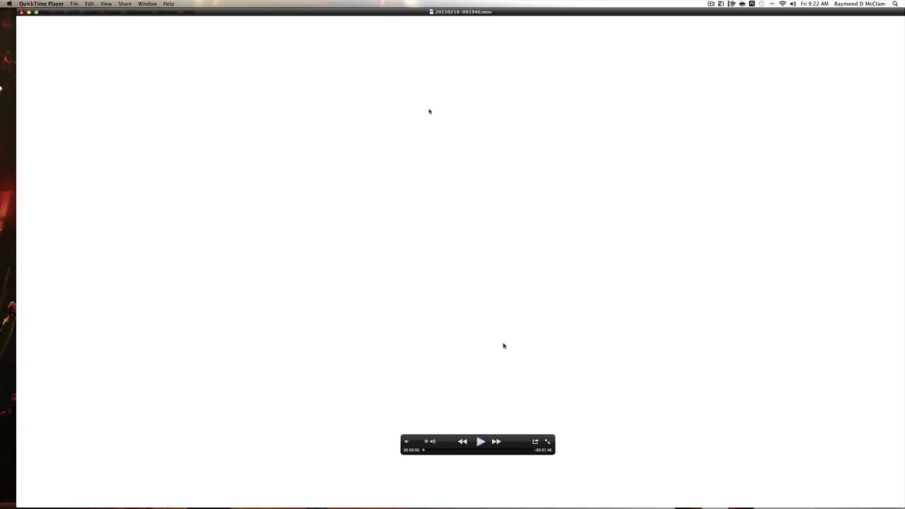
{"action": "left_click", "coordinate": [480, 442]}
{"action": "left_click_drag", "start_coordinate": [427, 443], "coordinate": [414, 443]}
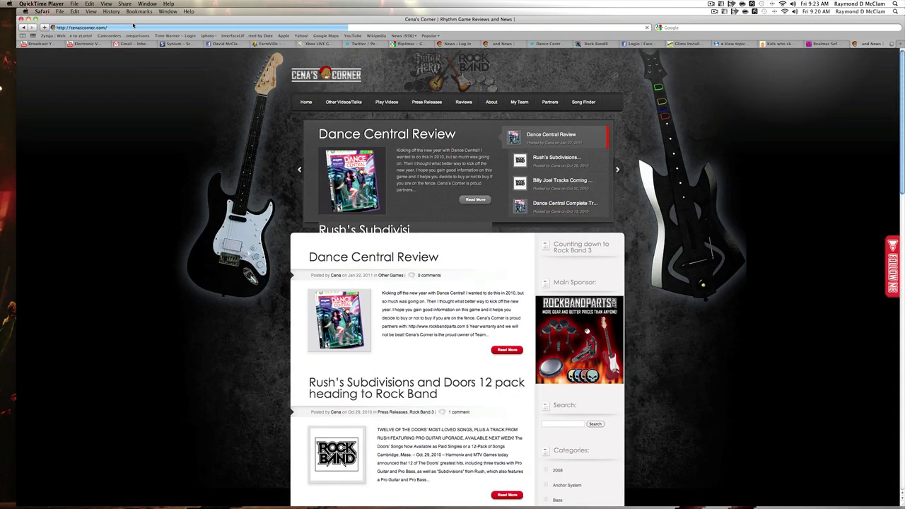
{"action": "mouse_move", "coordinate": [819, 490]}
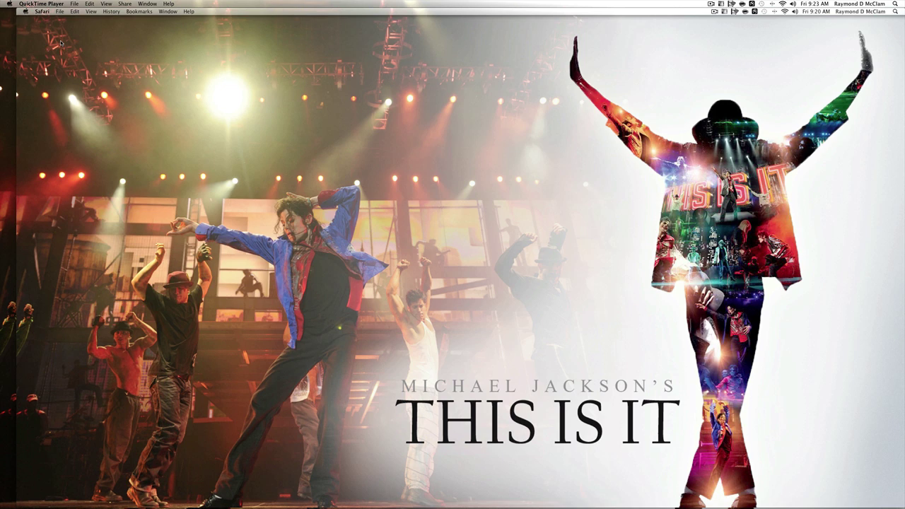
Look over Screenium's Dock commands while the recording plays, without choosing one.
{"action": "mouse_move", "coordinate": [388, 503]}
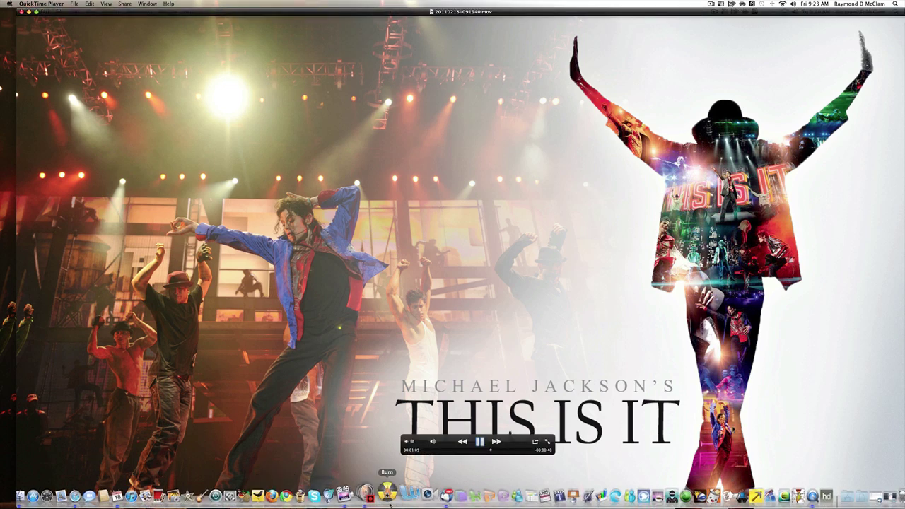
{"action": "right_click", "coordinate": [374, 493]}
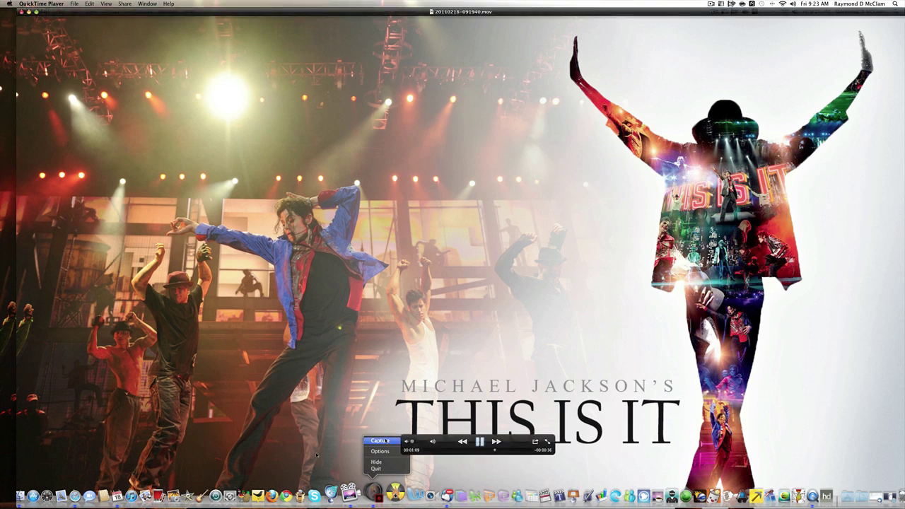
Skip ahead through the rest of the recording 20110218-091940.mov, then close its QuickTime Player window.
{"action": "left_click", "coordinate": [497, 453]}
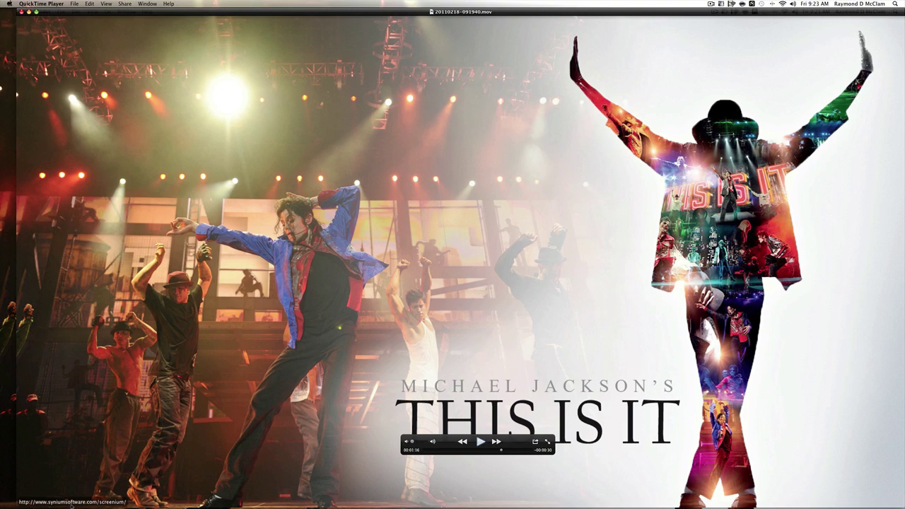
{"action": "left_click", "coordinate": [503, 452]}
{"action": "left_click_drag", "start_coordinate": [503, 453], "coordinate": [518, 450]}
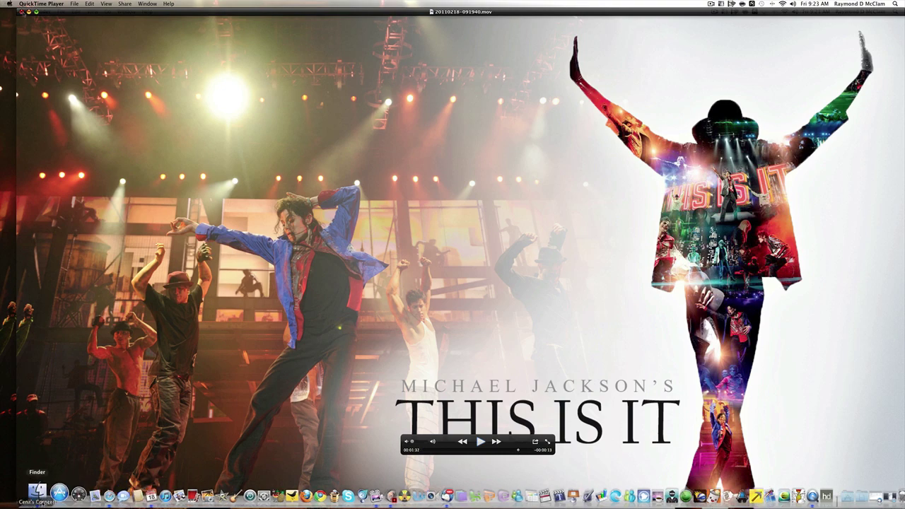
{"action": "left_click", "coordinate": [20, 12]}
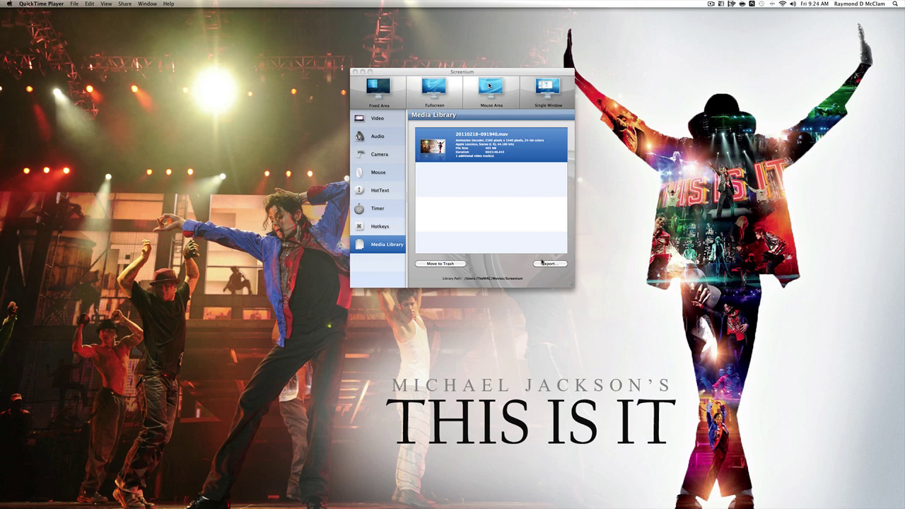
Review the export movie settings and video compression options for 20110218-091940.mov, leaving them as they are.
{"action": "left_click", "coordinate": [542, 263]}
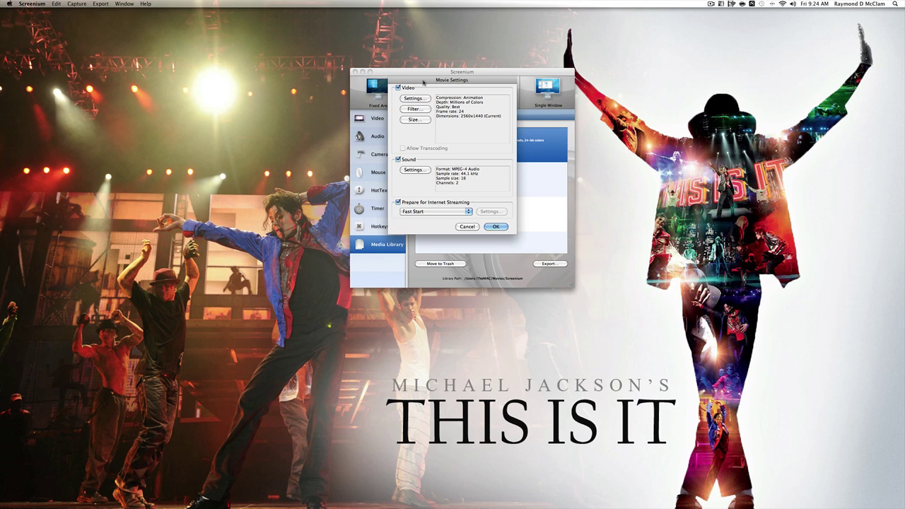
{"action": "left_click_drag", "start_coordinate": [424, 83], "coordinate": [212, 74]}
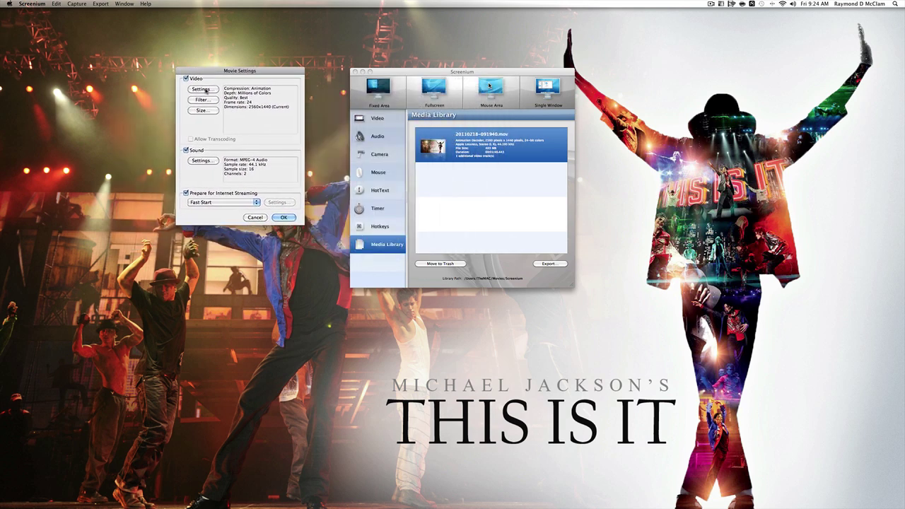
{"action": "left_click", "coordinate": [202, 89]}
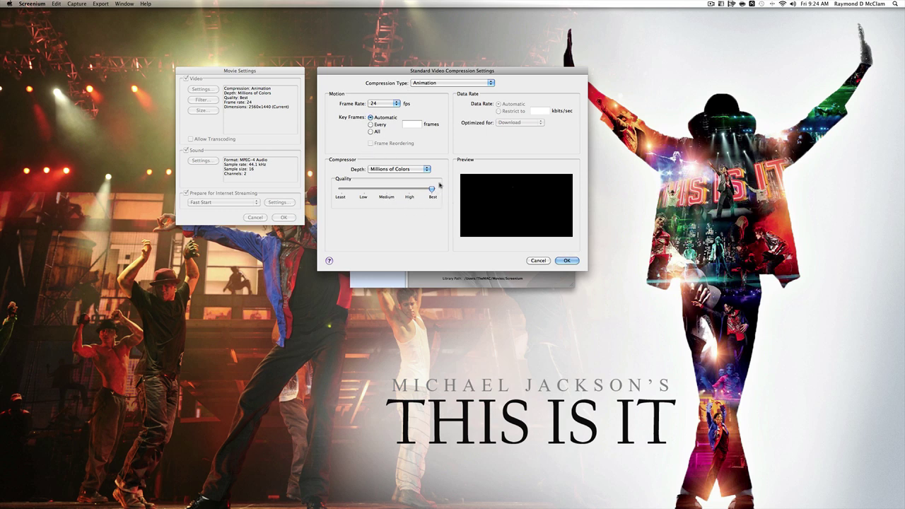
{"action": "left_click", "coordinate": [538, 261]}
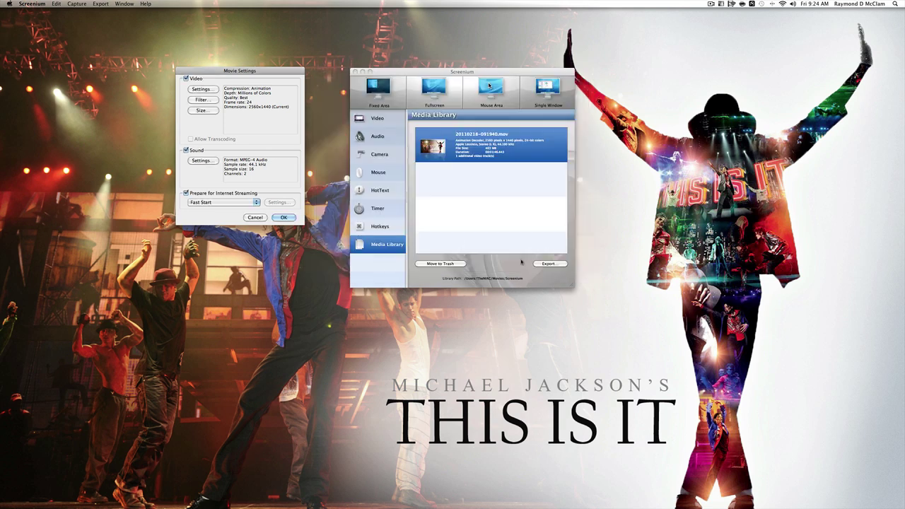
{"action": "key", "text": "Return"}
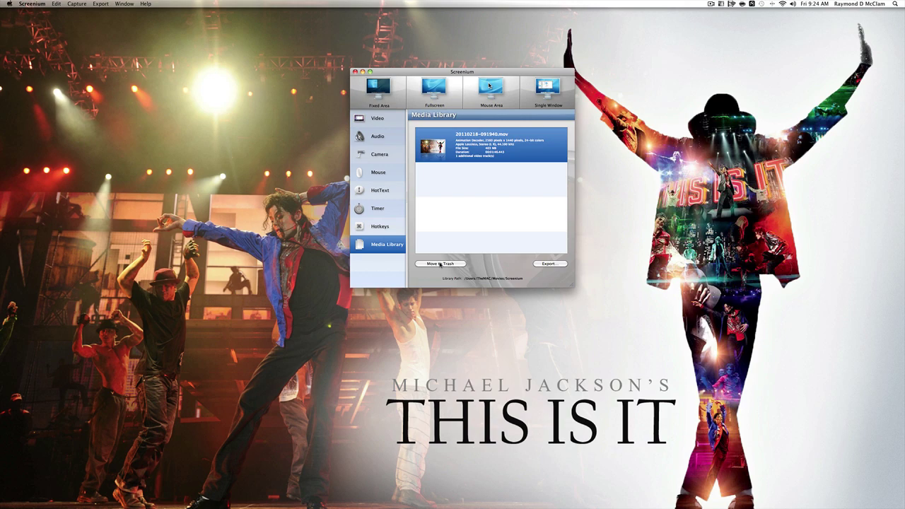
Restore the minimized Safari window with the Synium Screenium product page.
{"action": "mouse_move", "coordinate": [810, 506]}
{"action": "left_click", "coordinate": [872, 495]}
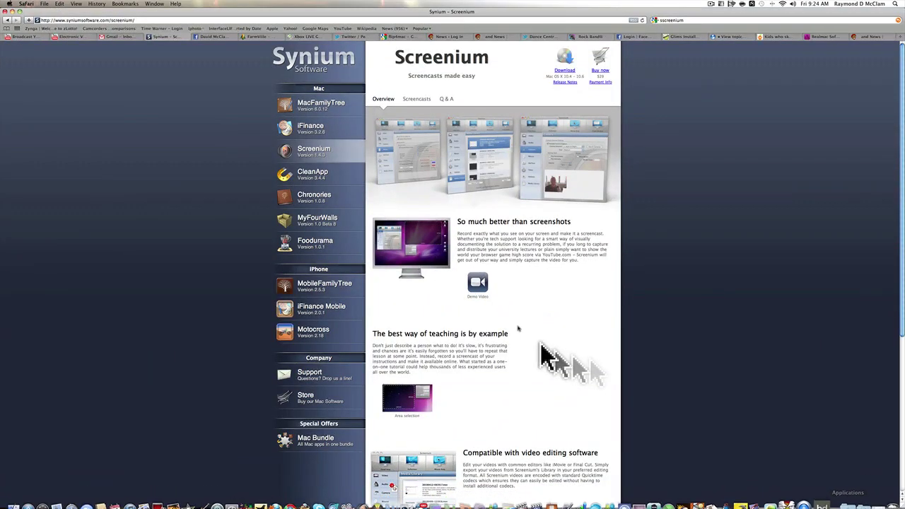